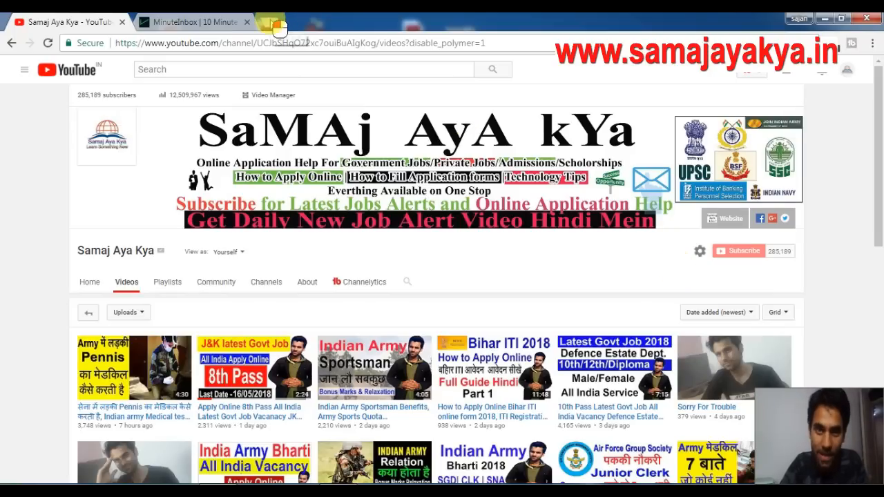
Search Google for 'joinindian army' in a new Chrome tab.
left_click(270, 22)
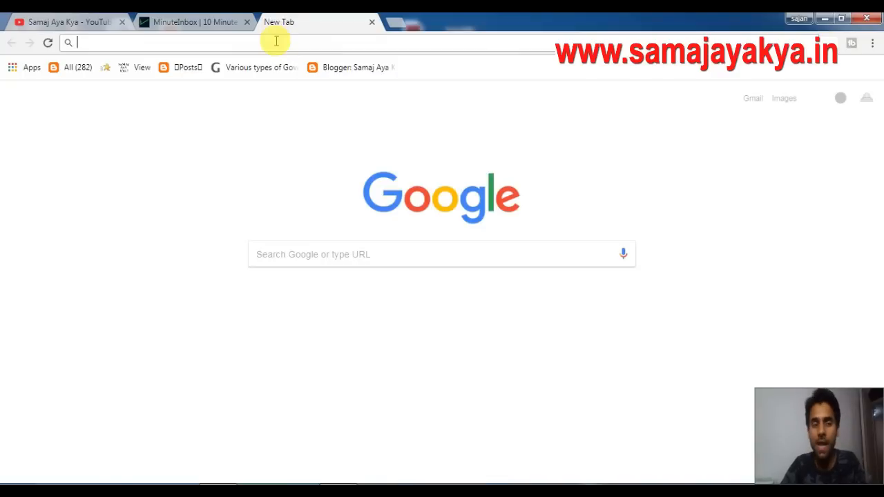
type("join")
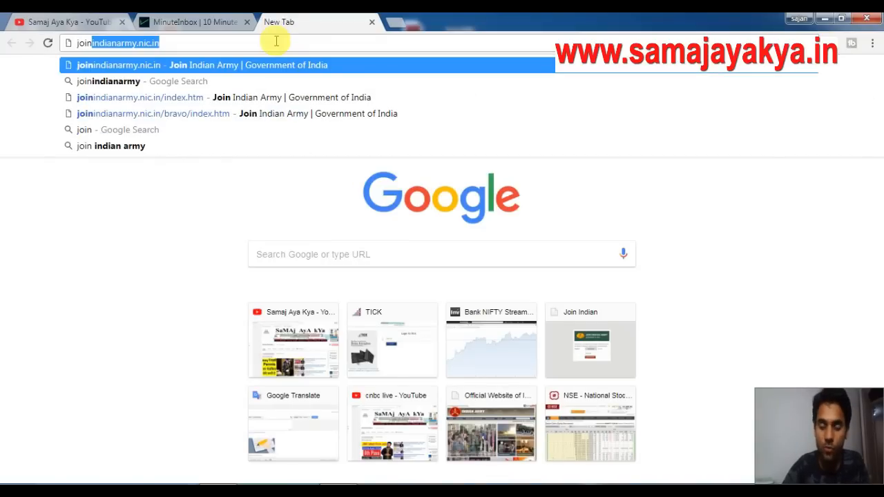
type("indian")
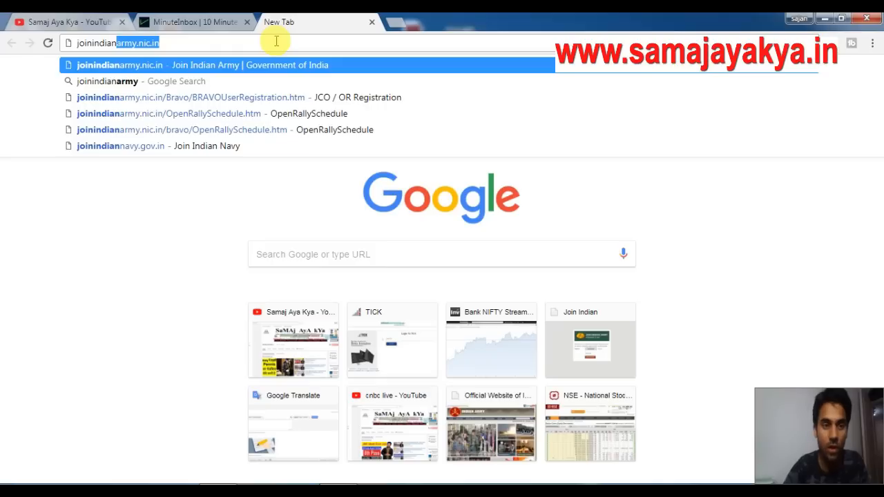
type(" army")
key("Return")
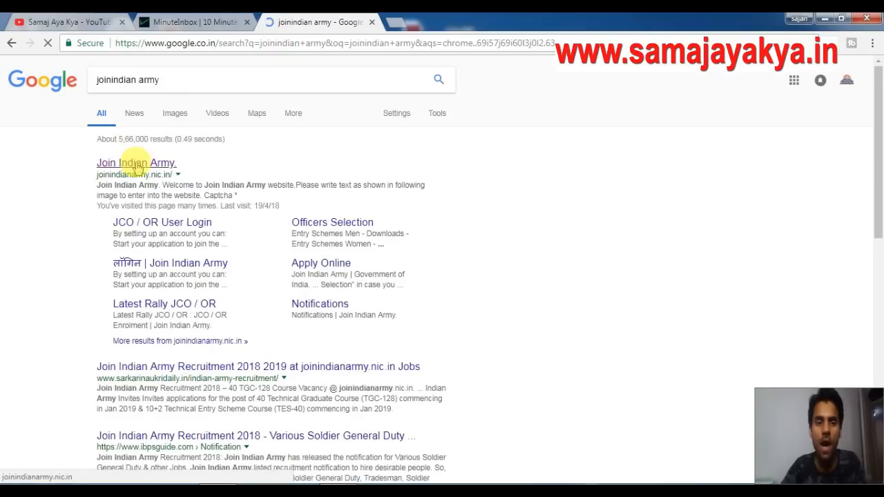
Open the official Join Indian Army result and enter the captcha code to reach the home page.
left_click(139, 167)
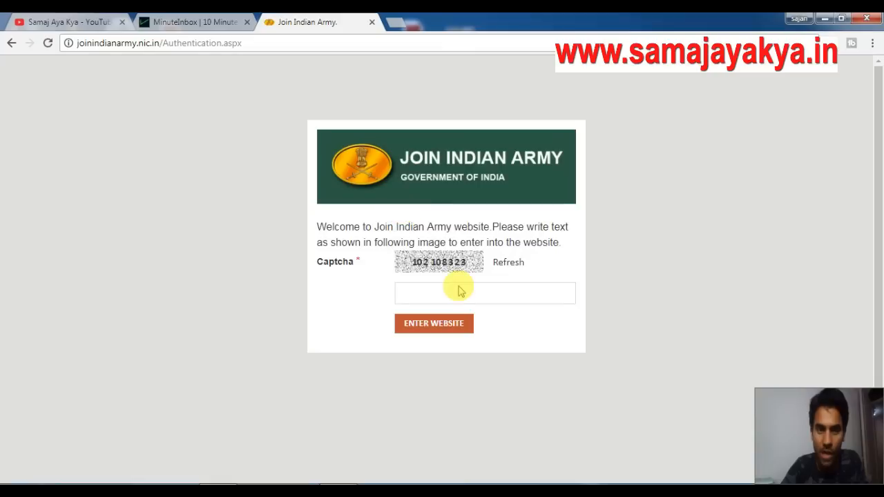
left_click(457, 291)
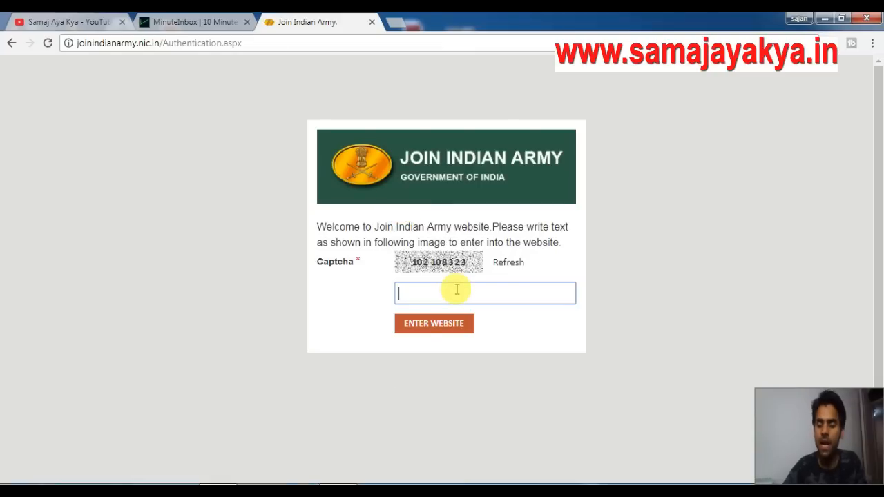
type("102108323")
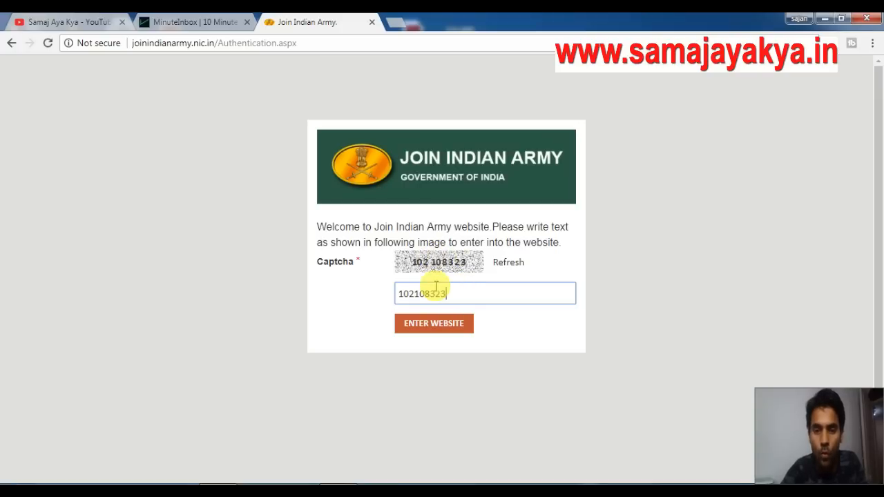
left_click(446, 324)
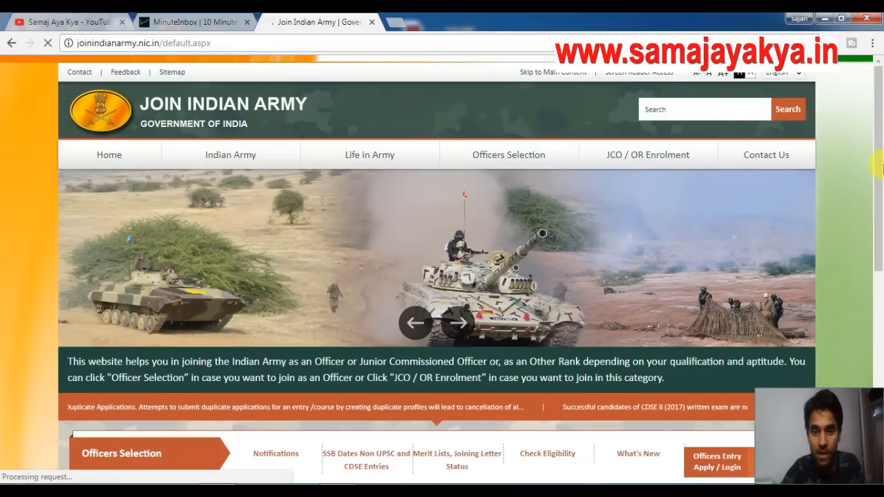
Go to JCO/OR Apply/Login, start a new Registration, and continue past the instructions.
left_click_drag(878, 180, 881, 314)
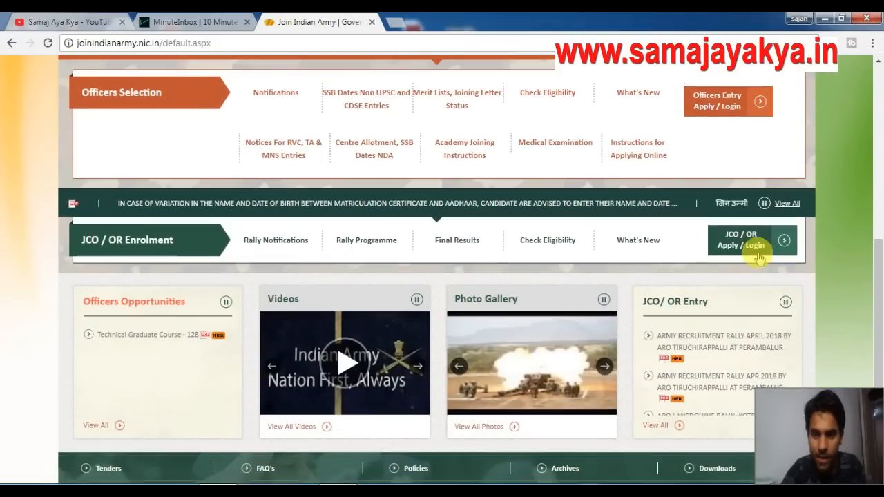
left_click(753, 241)
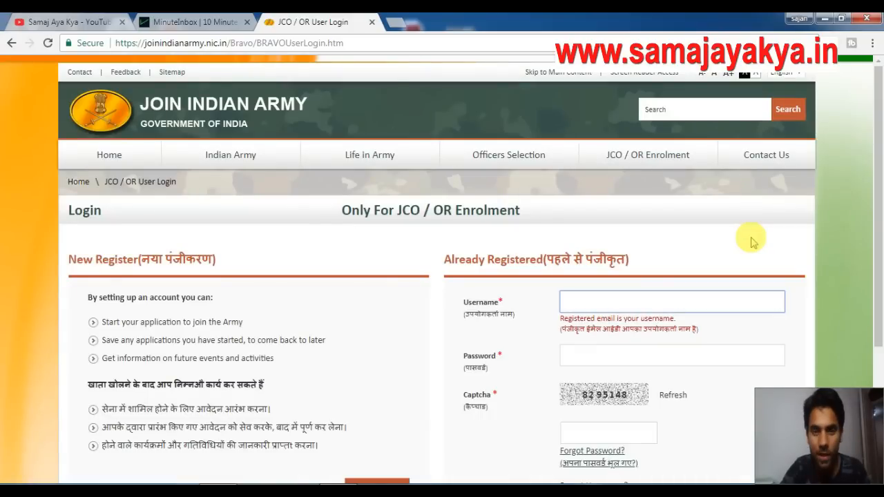
left_click_drag(880, 162, 879, 281)
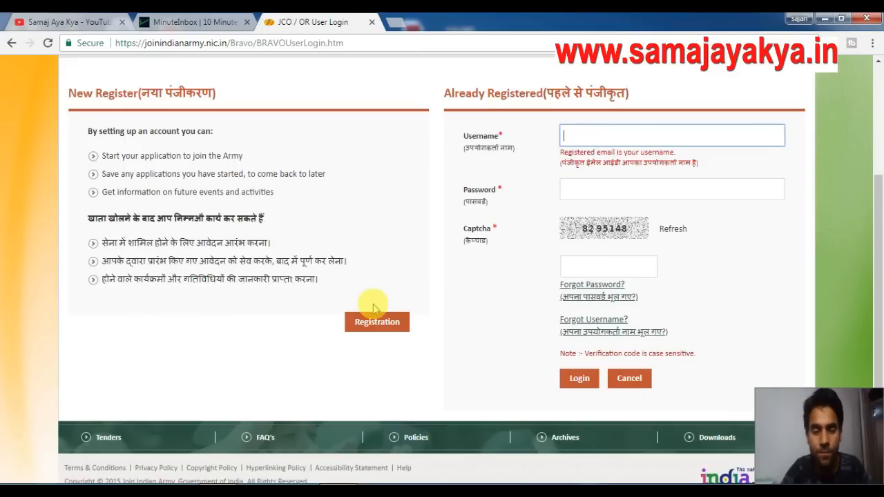
left_click(375, 325)
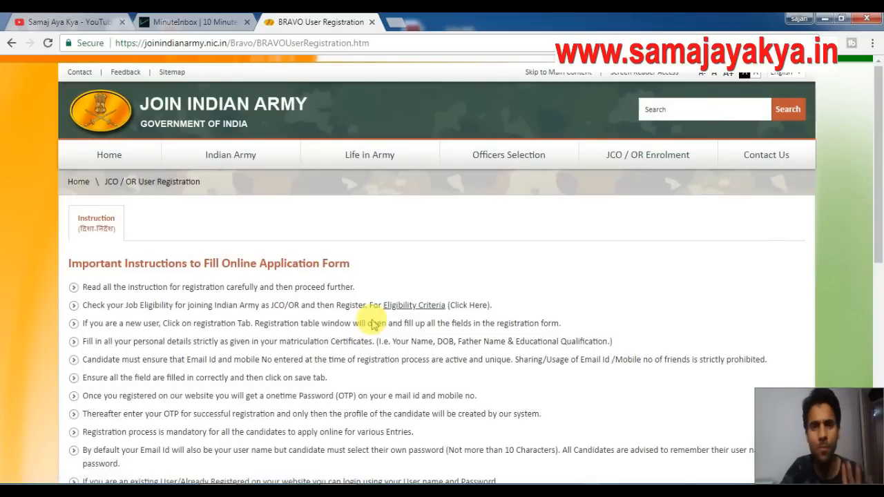
left_click_drag(879, 150, 877, 397)
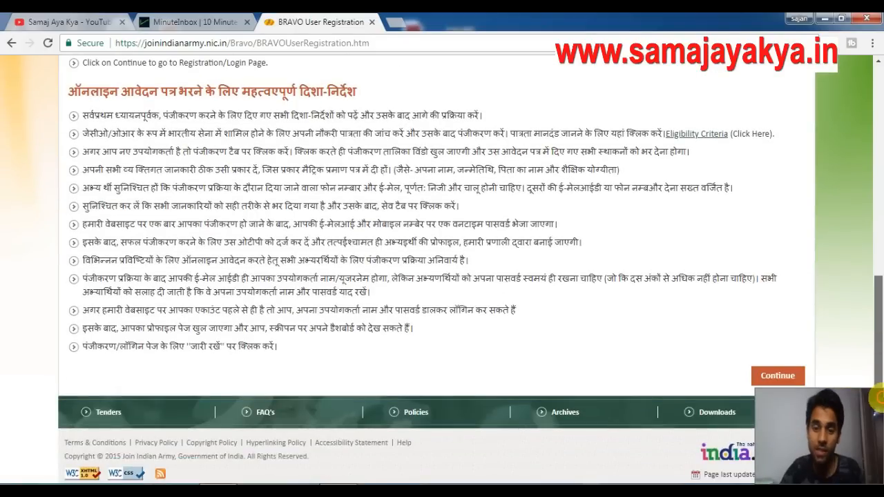
left_click(786, 380)
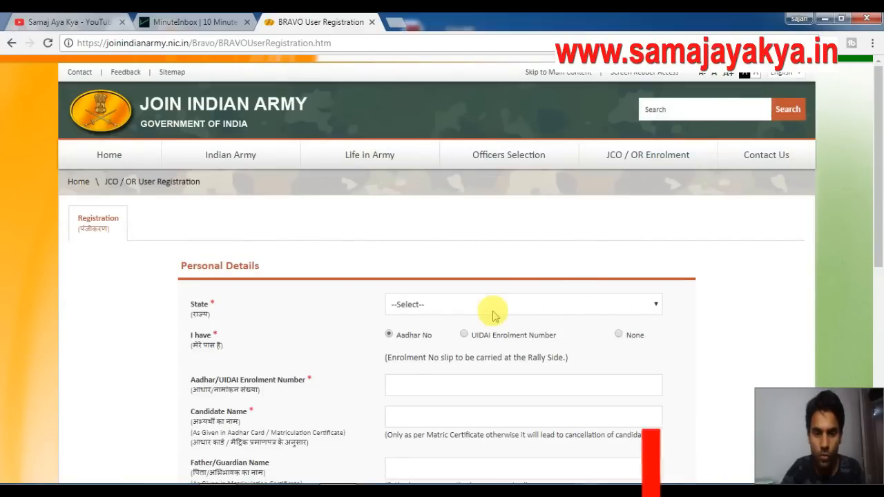
left_click(492, 305)
Set State to JAMMU AND KASHMIR and declare no Aadhaar or enrolment number.
key("j")
left_click(493, 313)
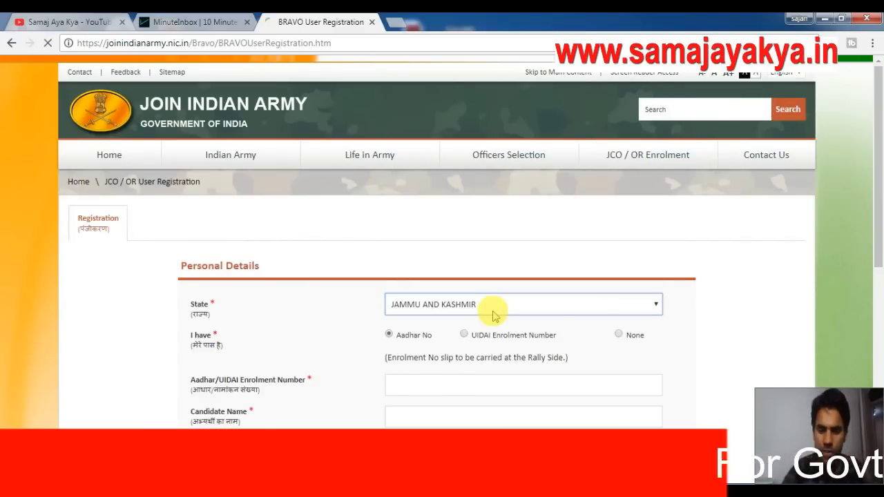
left_click(619, 335)
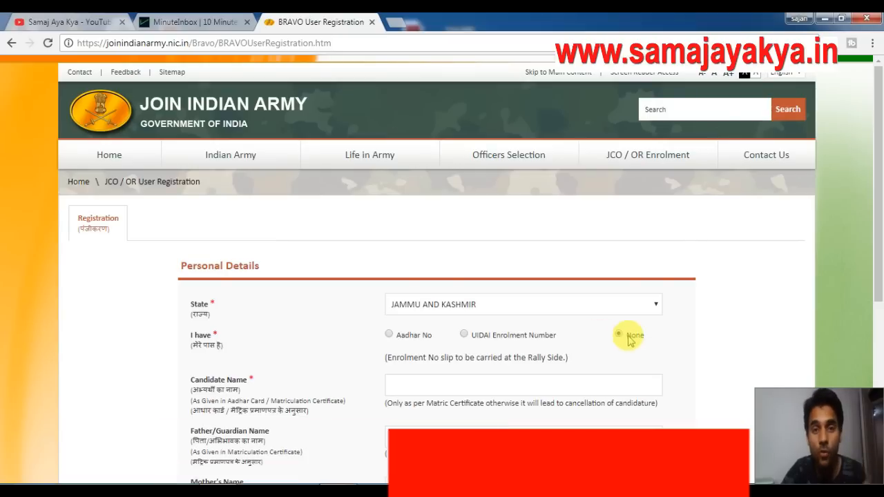
scroll(879, 208, "down", 1)
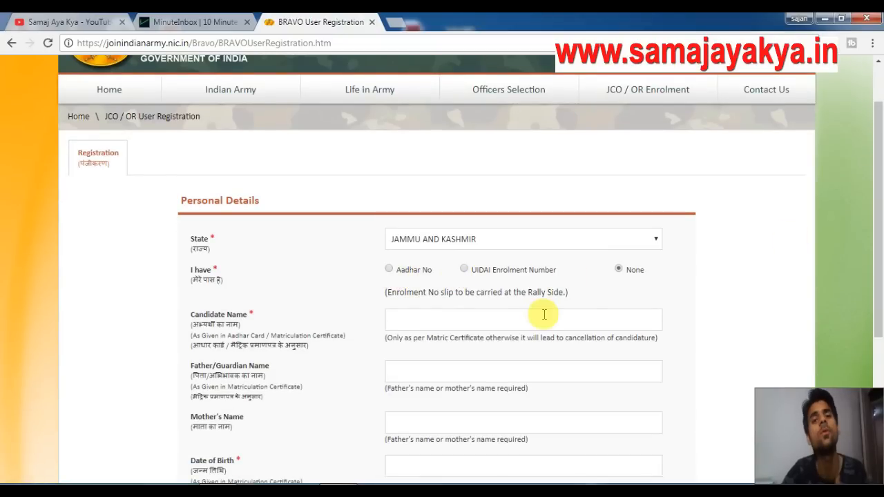
scroll(879, 228, "down", 1)
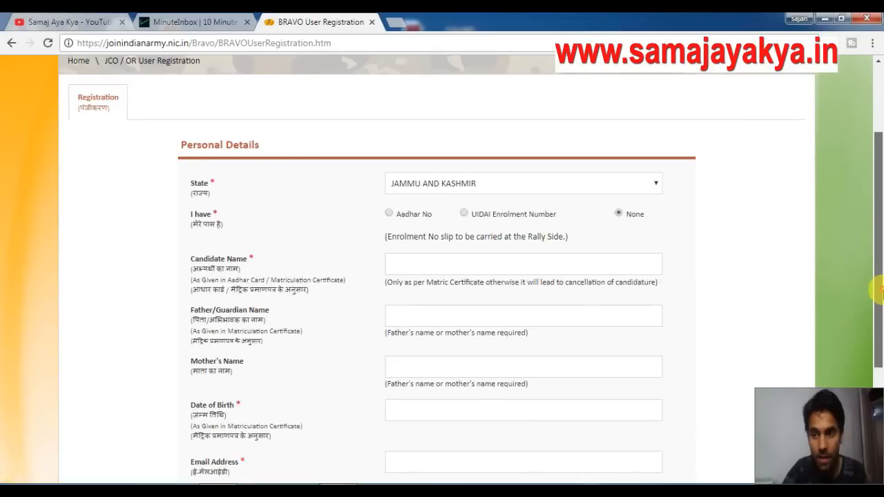
Enter the candidate's, father's and mother's names and set date of birth 01-04-1998.
left_click(422, 233)
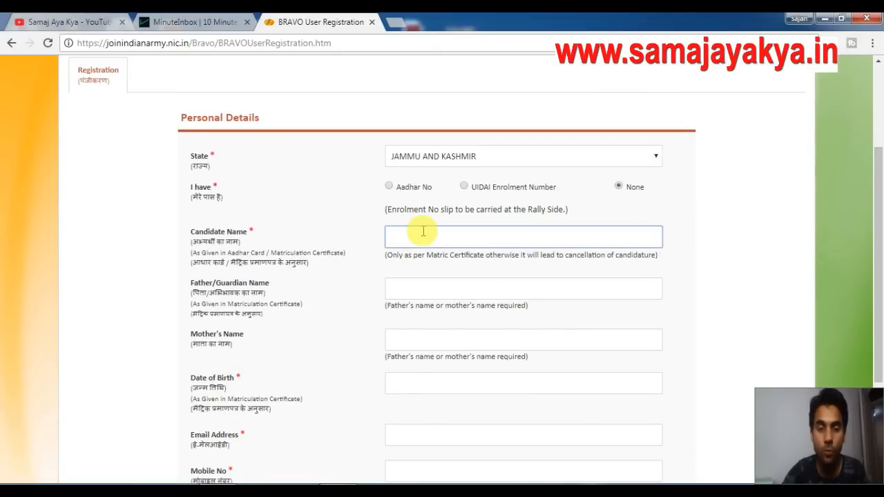
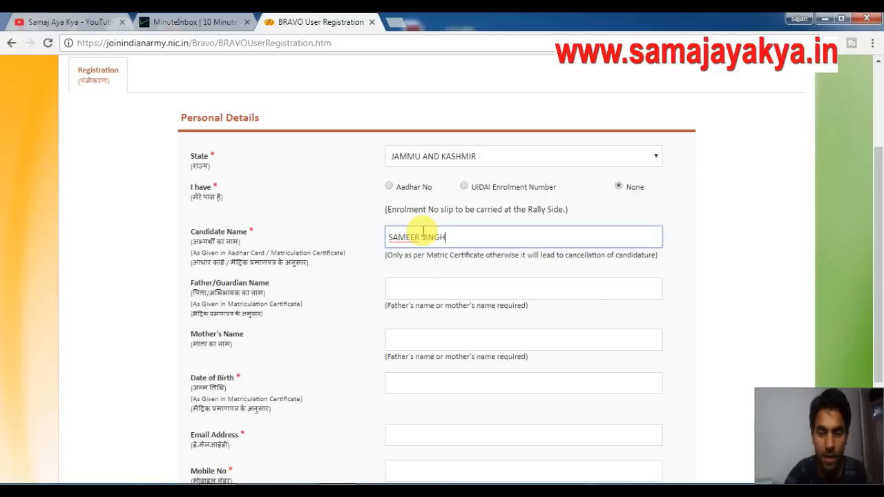
left_click(426, 285)
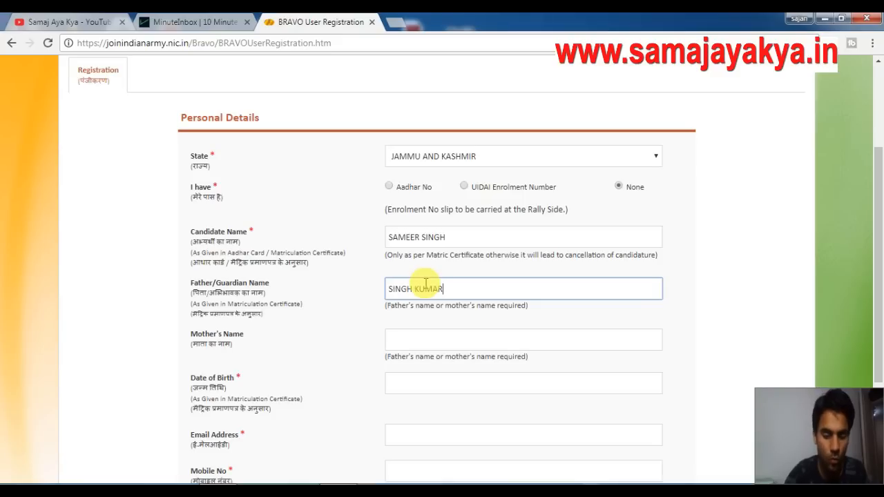
left_click(434, 341)
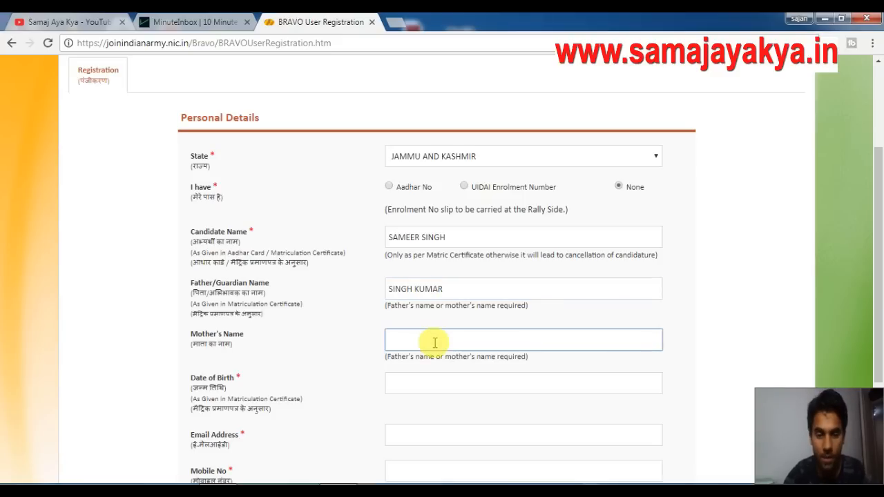
left_click(430, 386)
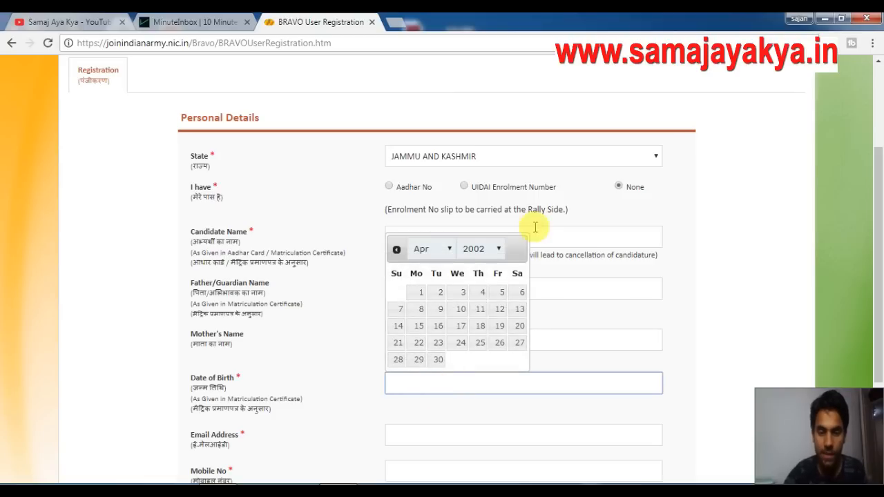
left_click(489, 255)
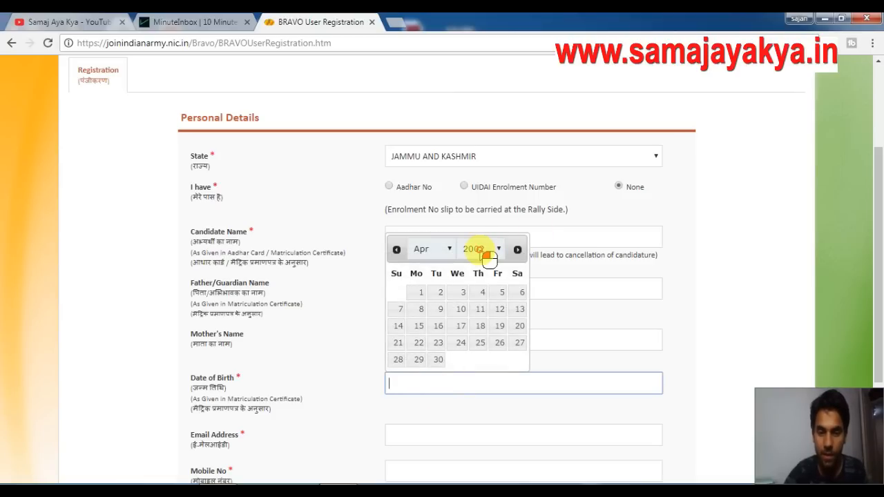
left_click(478, 291)
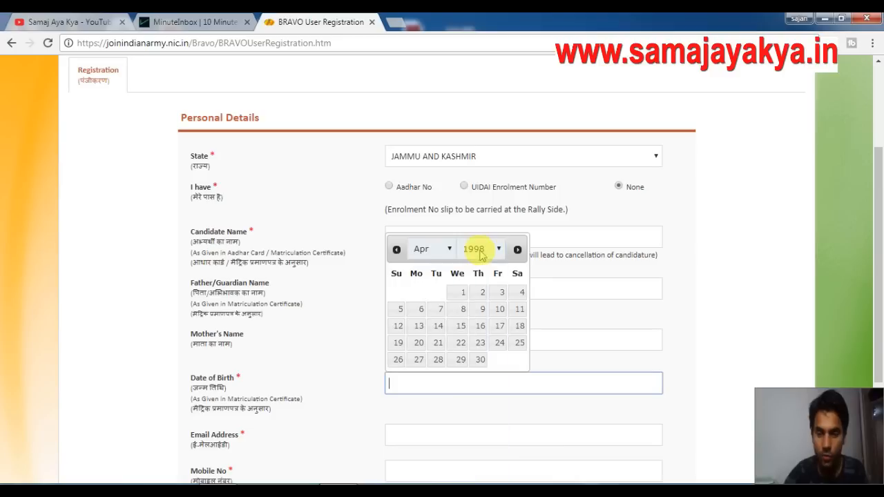
left_click(460, 296)
Paste the candidate's e-mail address and start entering the mobile number.
scroll(792, 275, "down", 3)
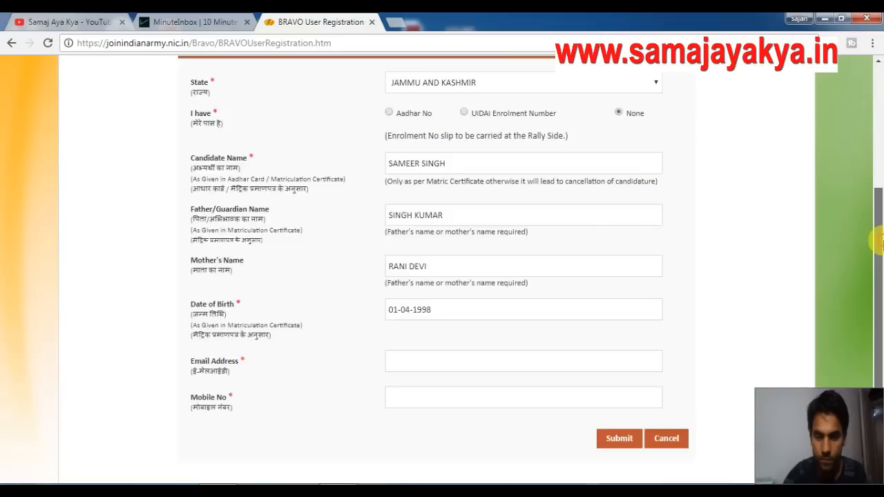
left_click(459, 286)
key("ctrl+v")
left_click(455, 317)
type("8716")
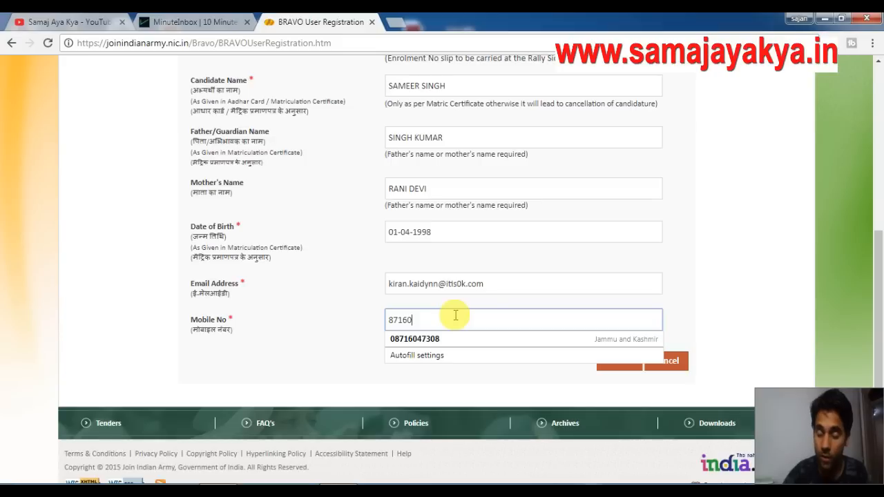
type("00123")
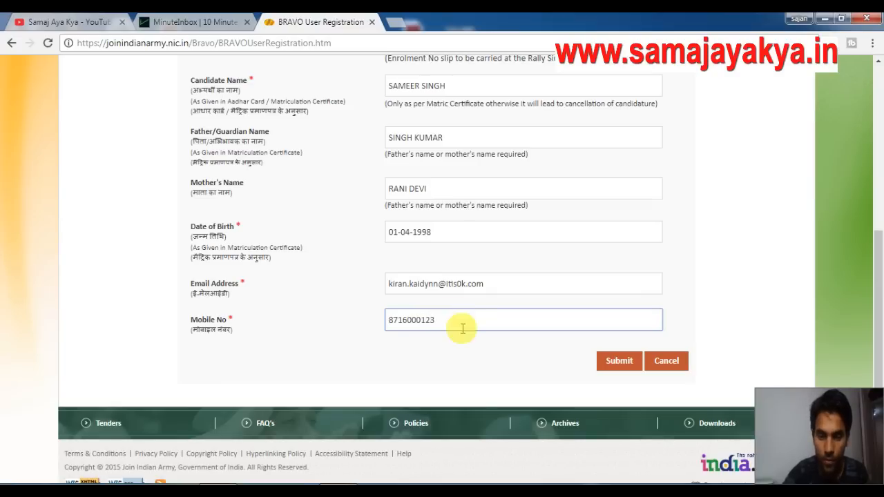
Submit the registration, dismiss the OTP-sent notice, and go to the MinuteInbox tab.
left_click(616, 367)
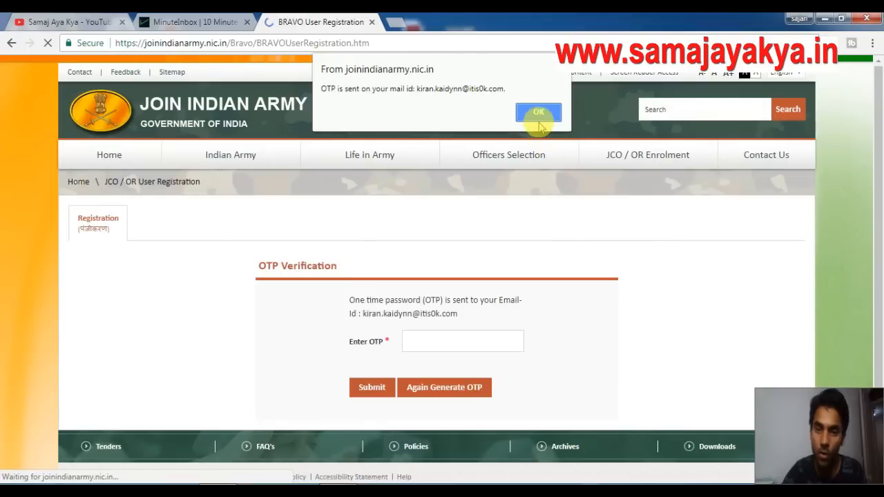
left_click(542, 123)
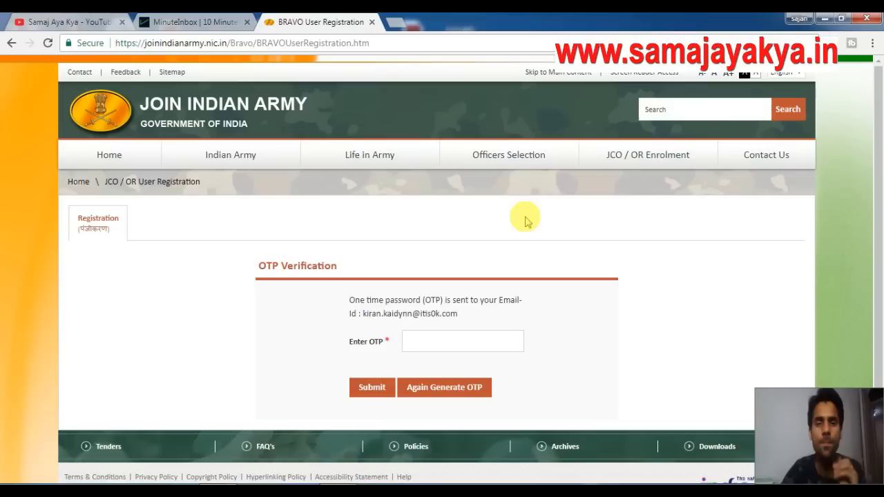
left_click(451, 342)
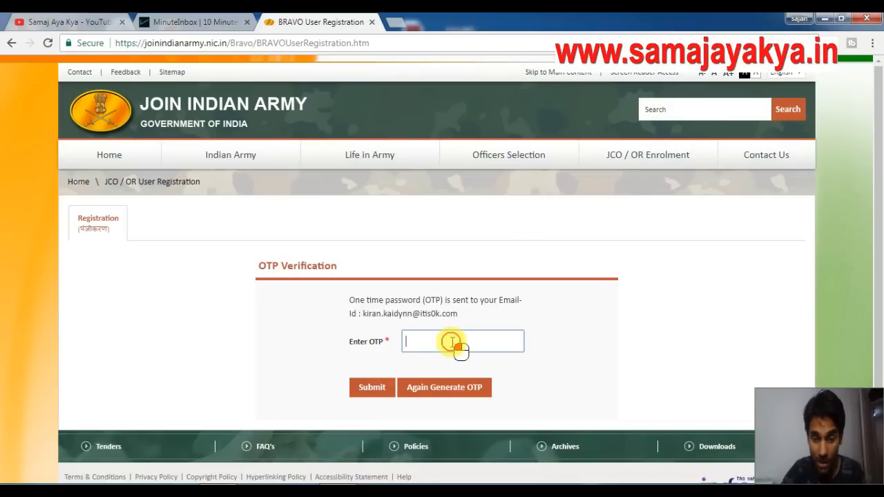
left_click(197, 22)
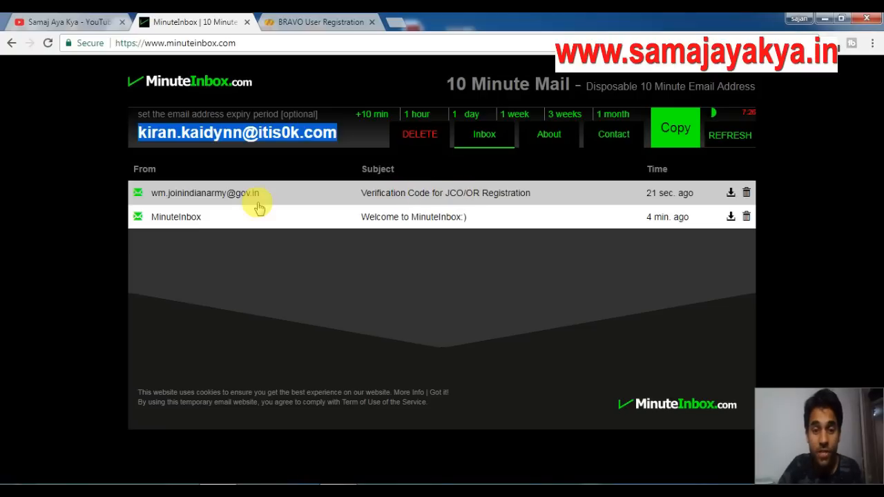
Open the JCO/OR verification code e-mail, then return to the registration's Enter OTP field.
left_click(415, 199)
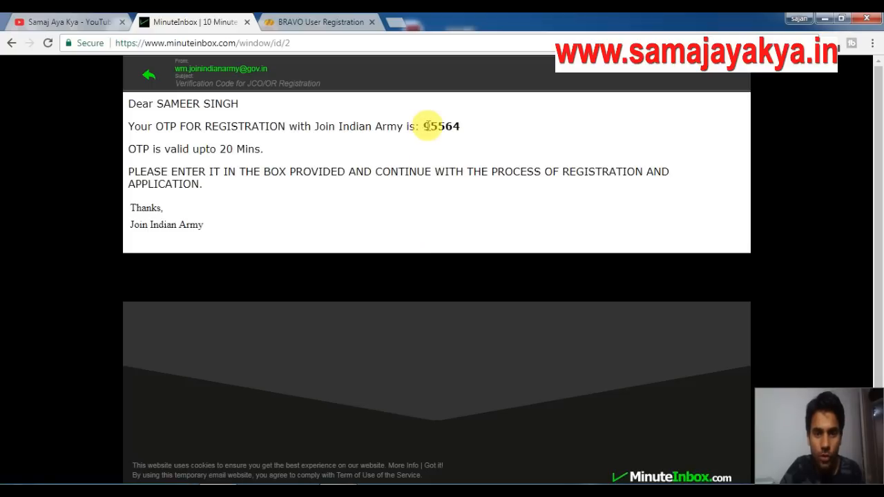
left_click(322, 22)
left_click(449, 348)
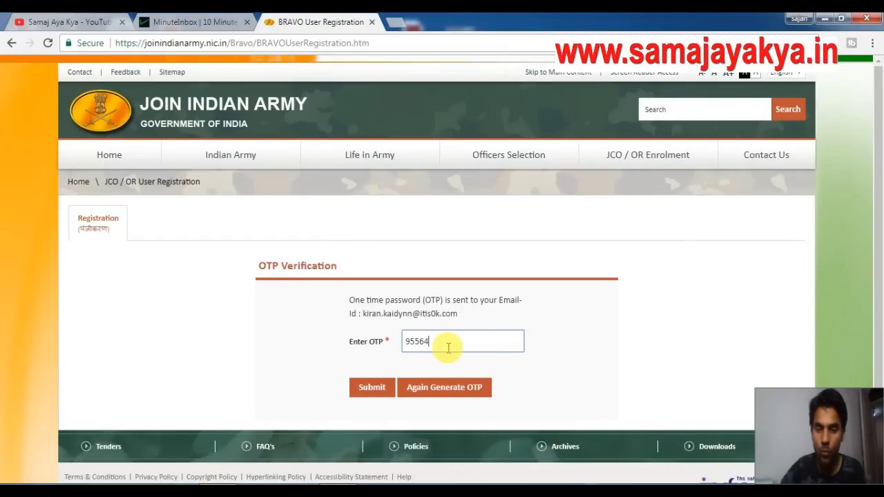
Submit the OTP, then set Highest Qualification to 10+2 marked as Passed.
type("64")
left_click(365, 389)
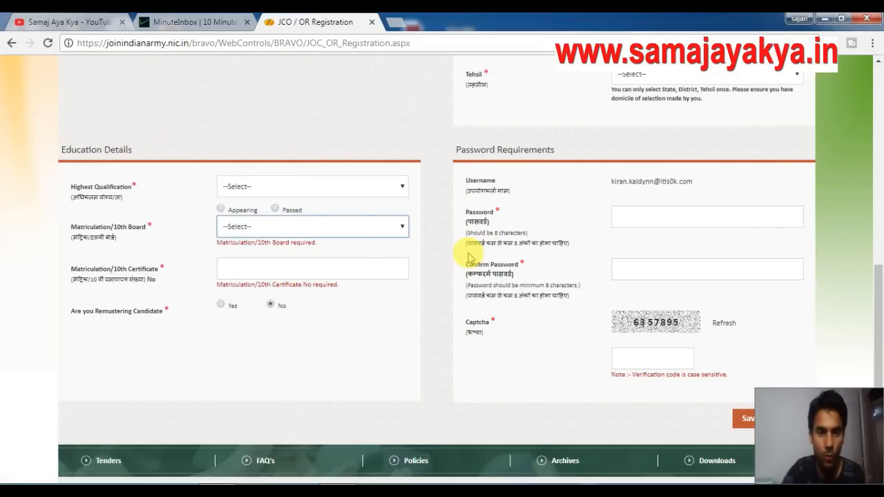
left_click(314, 190)
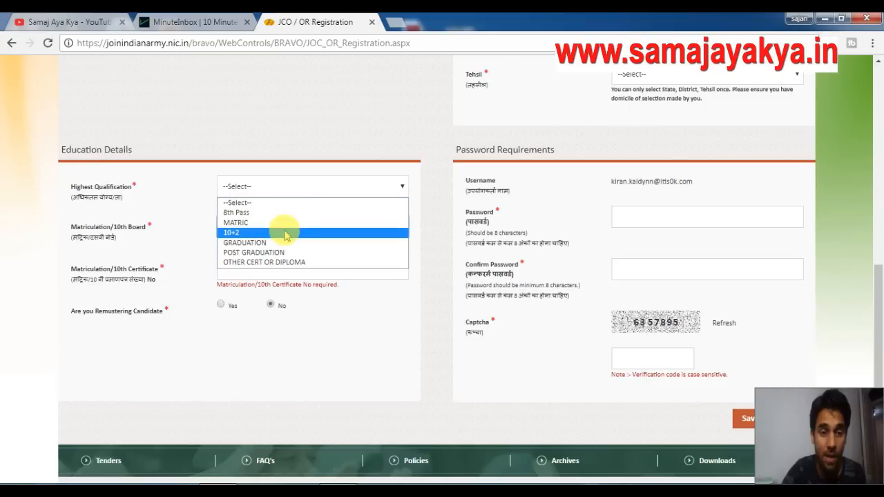
left_click(287, 234)
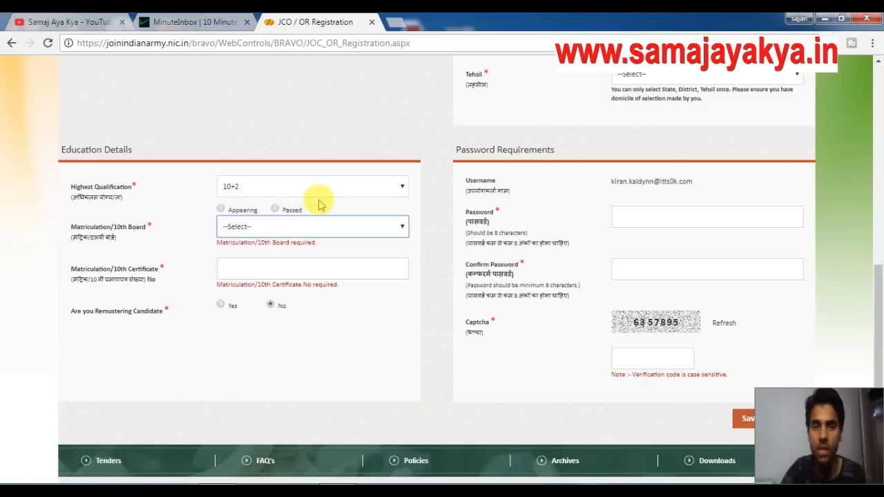
left_click(275, 211)
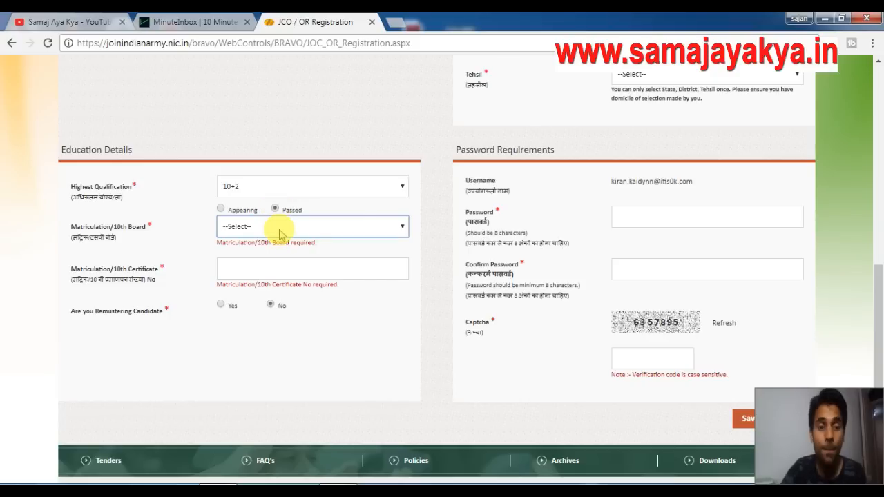
Set the 10th board to STATE BOARD with state JAMMU AND KASHMIR.
left_click(313, 230)
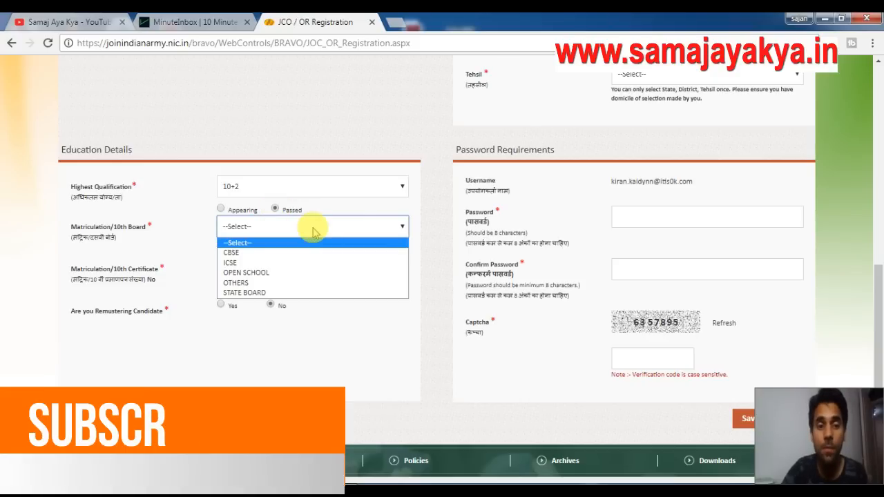
left_click(285, 293)
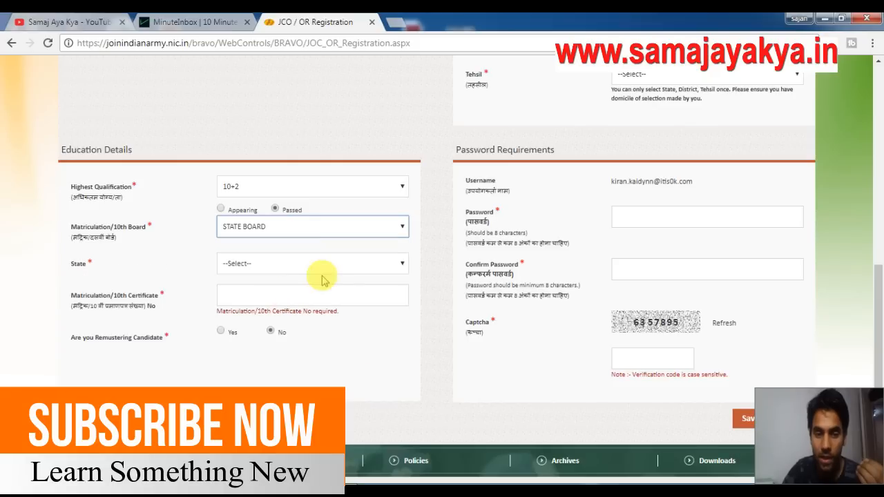
left_click(308, 264)
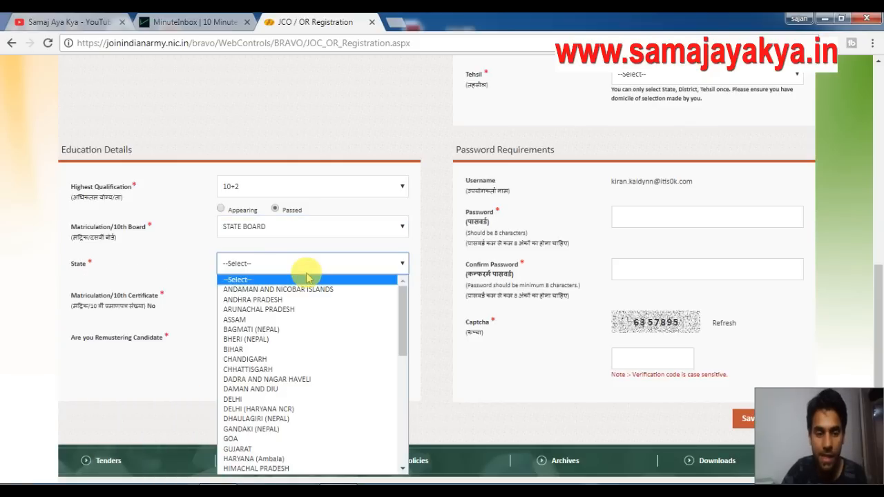
key("j")
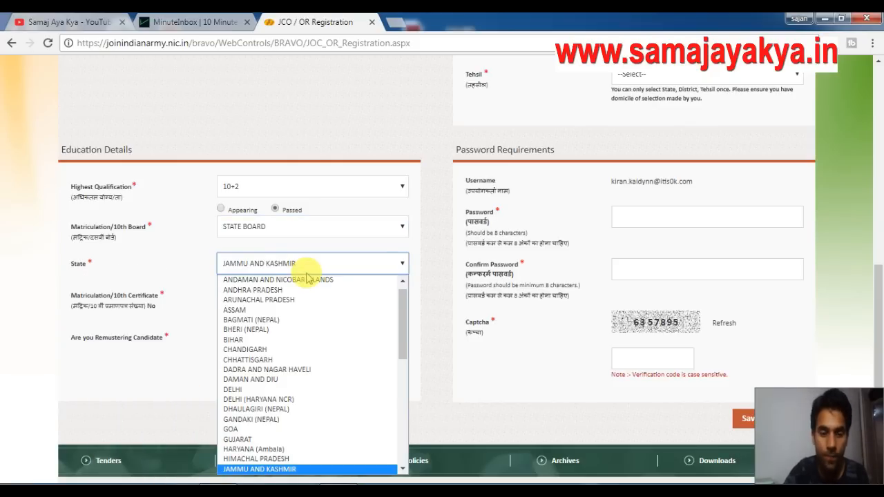
key("Return")
left_click(357, 348)
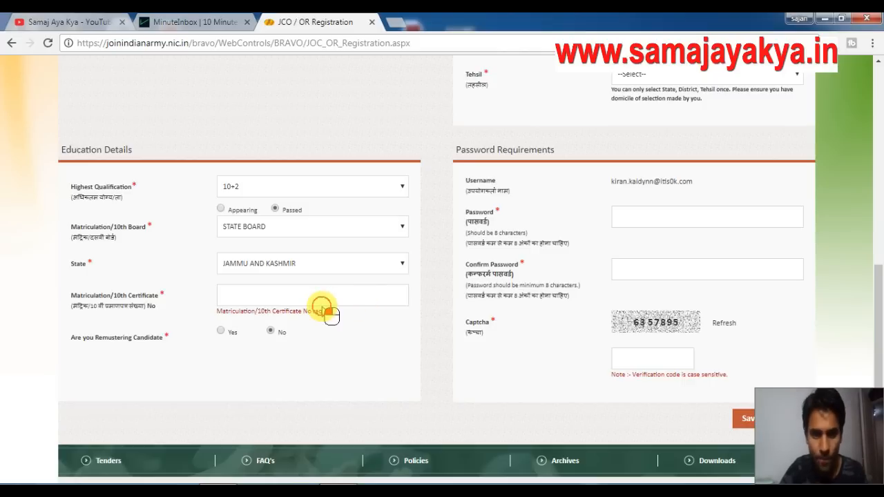
Enter the 10th certificate number in uppercase.
left_click(279, 292)
type("jk")
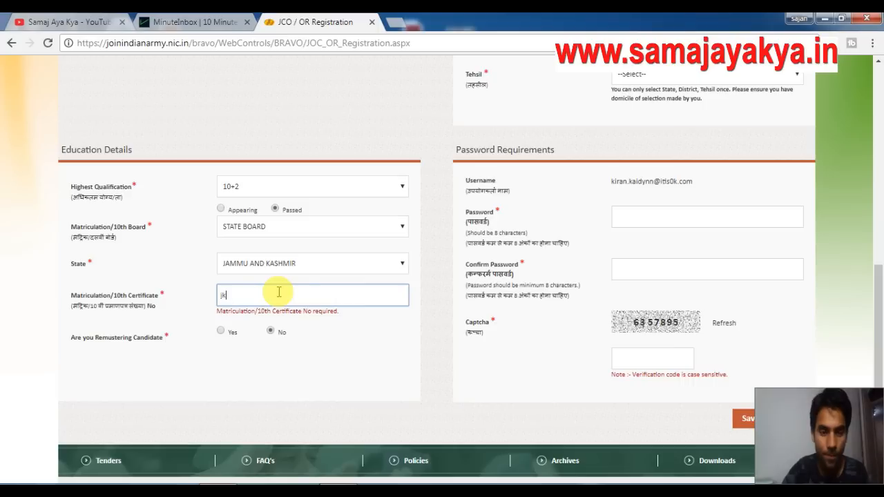
key("BackSpace")
key("BackSpace")
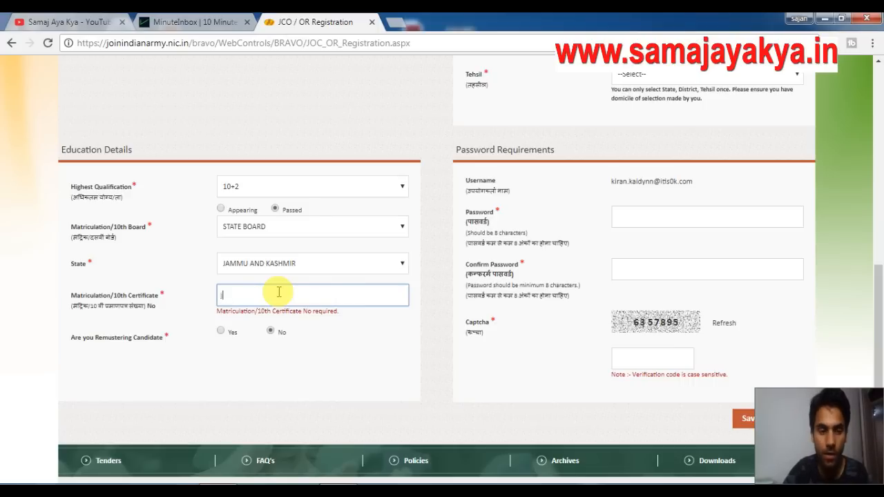
type("JK")
key("Caps_Lock")
type("65")
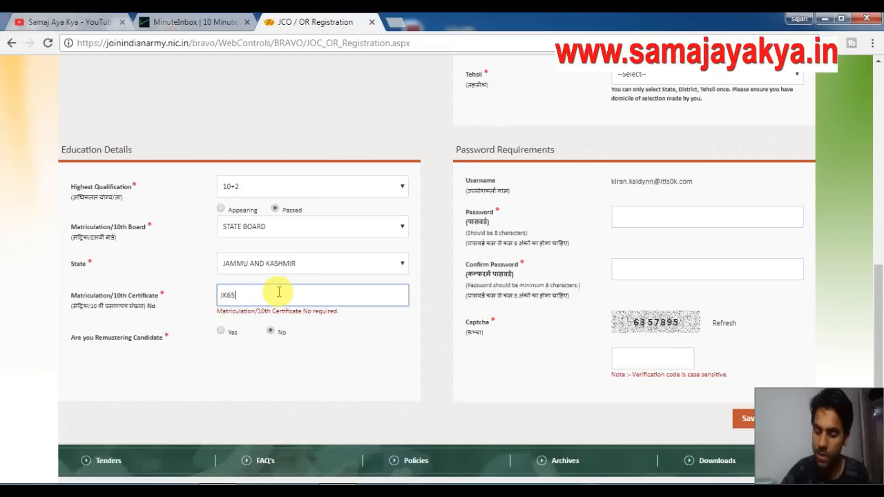
type("4321")
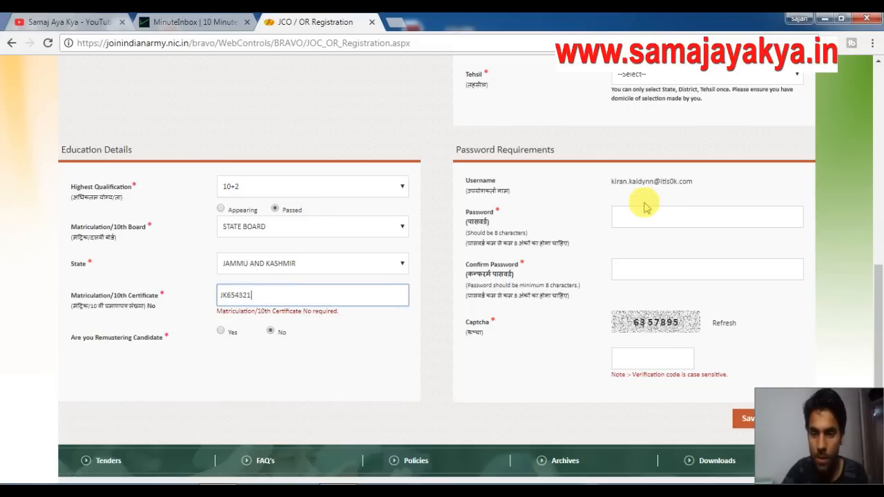
left_click_drag(879, 278, 879, 214)
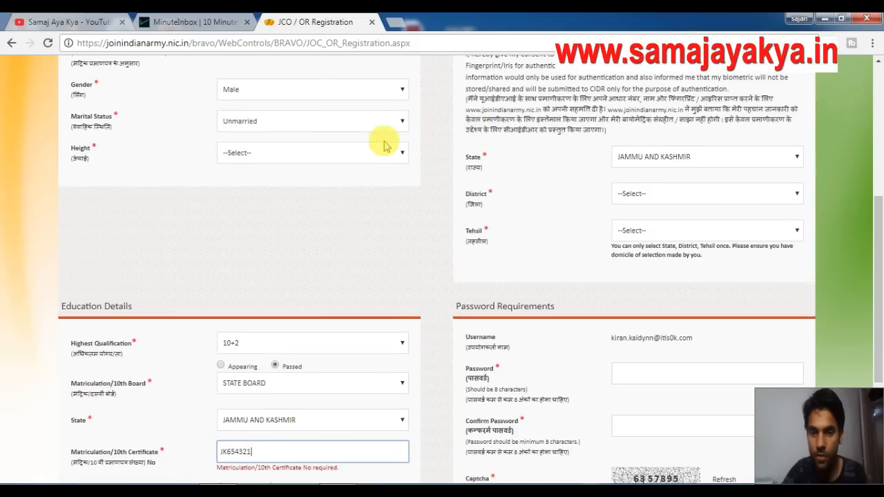
Set Height to 198, District to SRINAGAR and Tehsil to Srinagar (North).
left_click(354, 152)
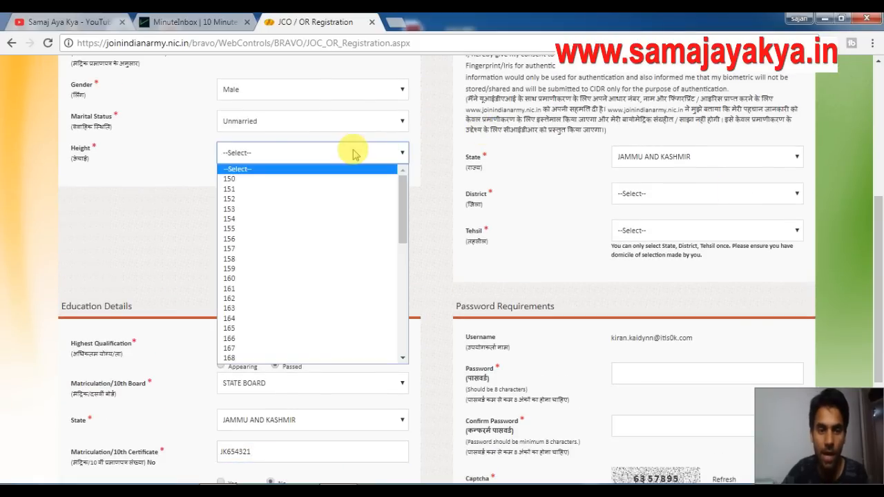
type("198")
key("Return")
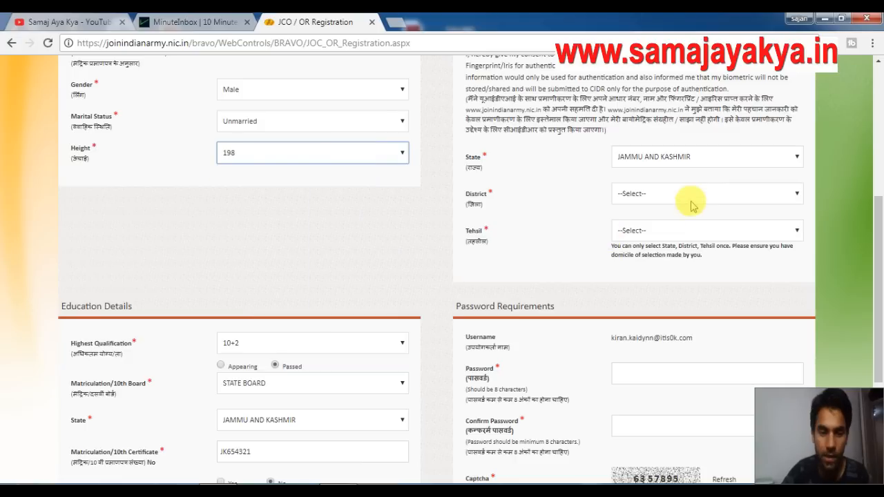
left_click(667, 201)
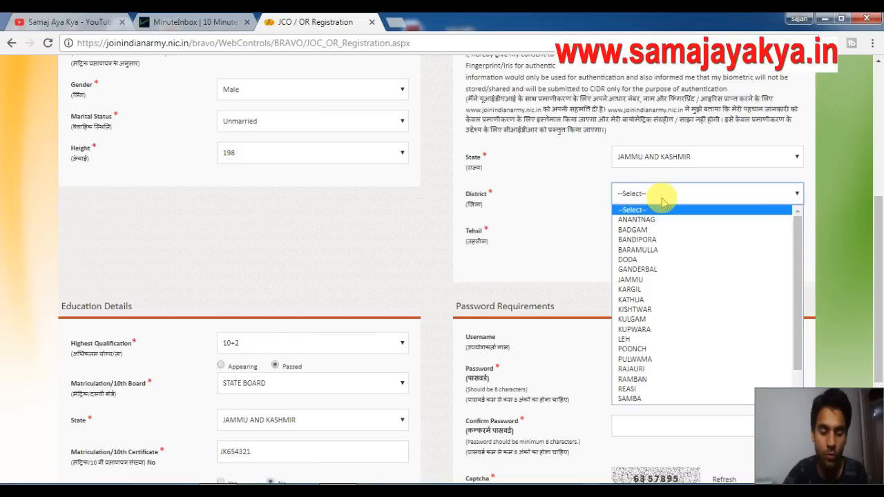
type("sr")
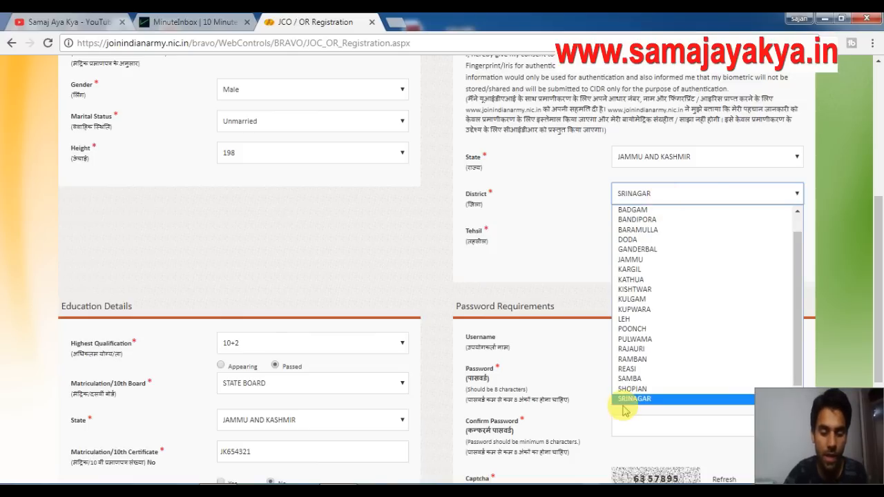
left_click(650, 403)
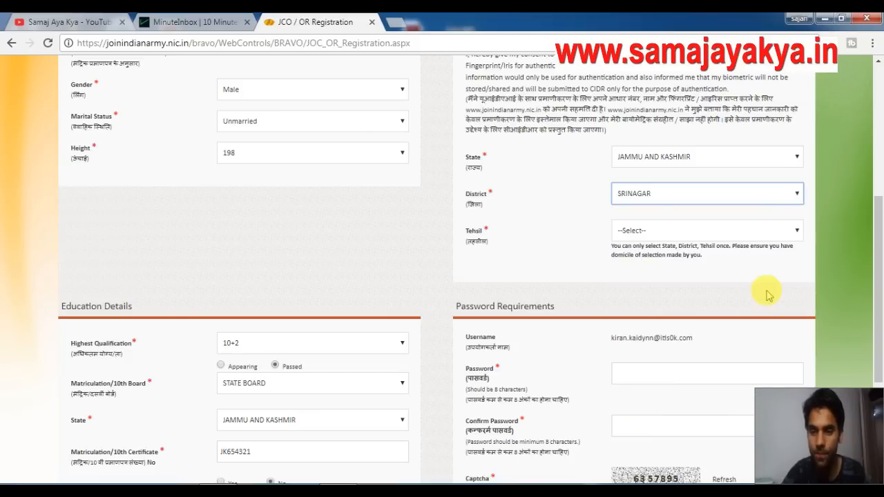
left_click(634, 228)
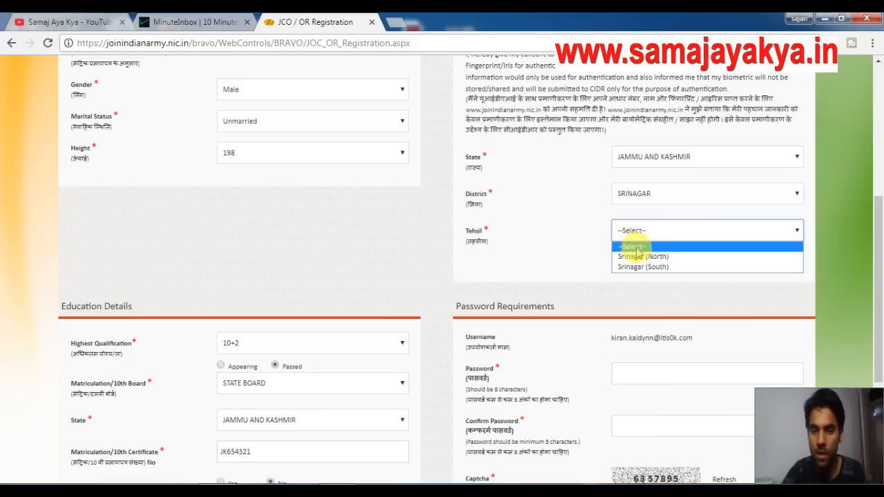
left_click(639, 257)
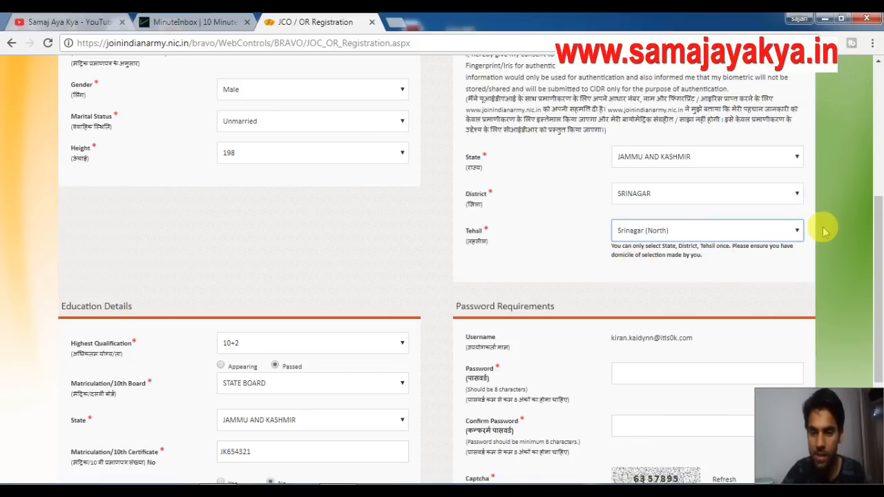
left_click_drag(878, 228, 881, 273)
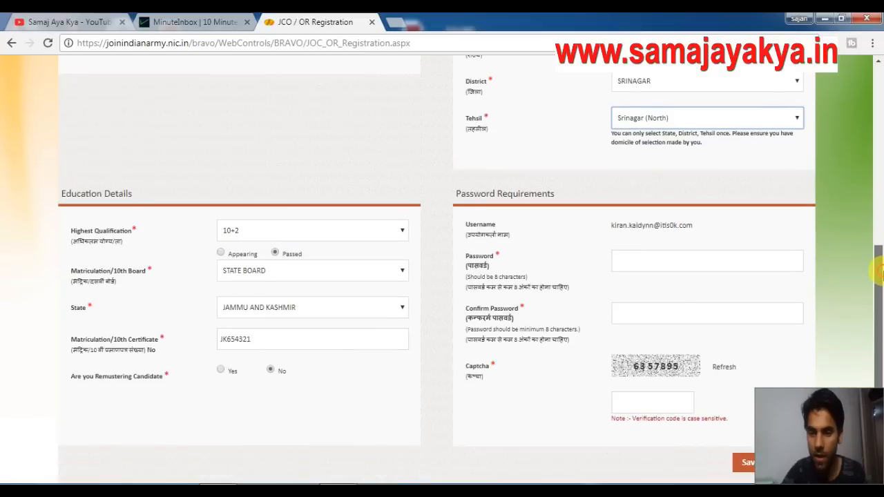
Enter and confirm the account password and fill in the captcha code.
left_click(672, 264)
type("••••••")
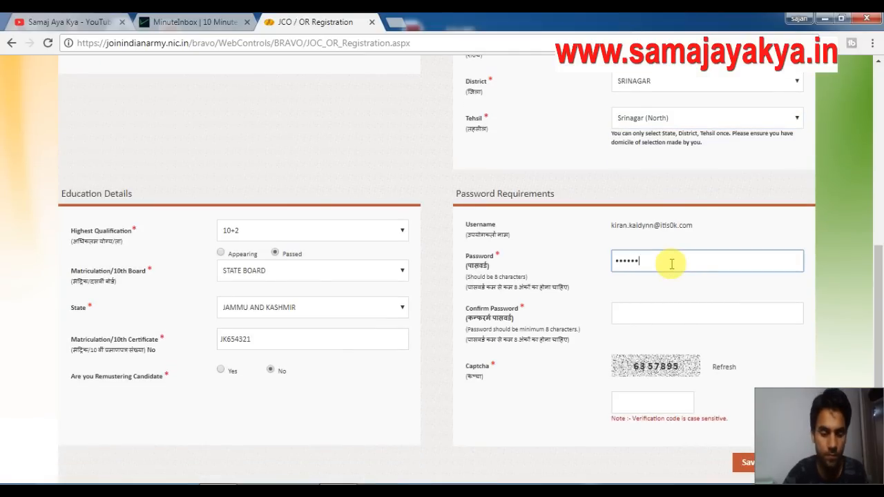
type("•••")
left_click(675, 319)
type("•••••••••")
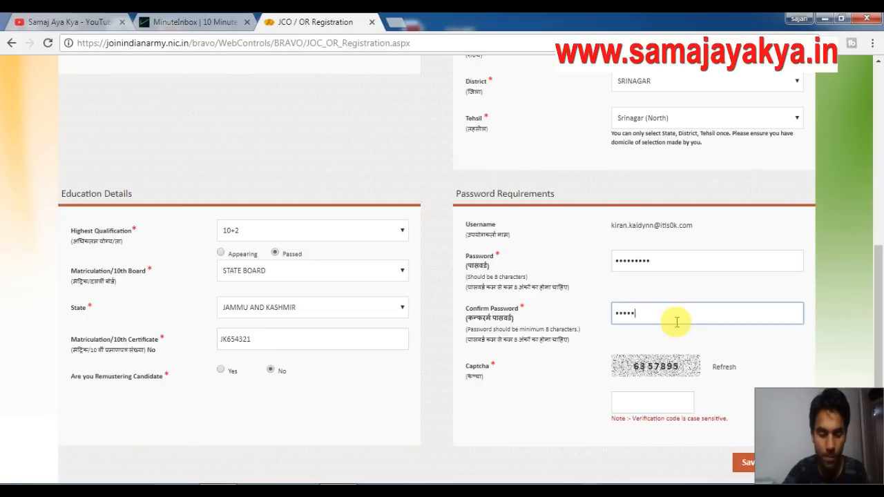
left_click(660, 405)
type("6")
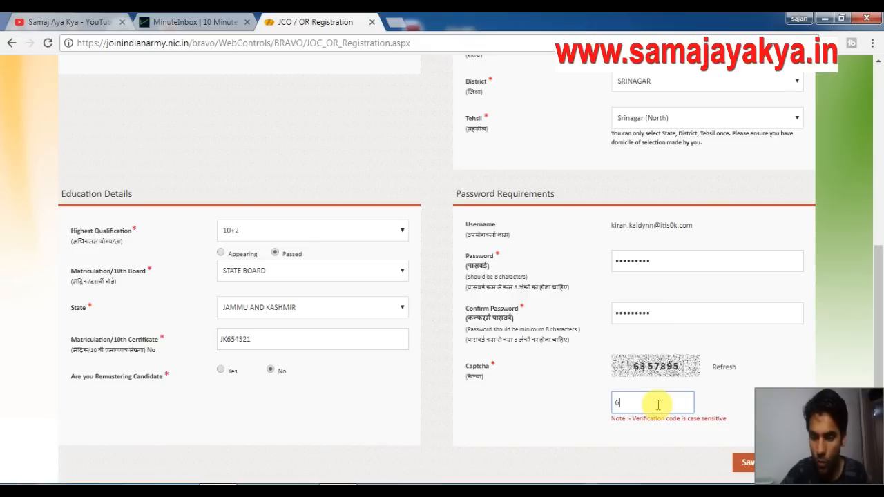
type("357895")
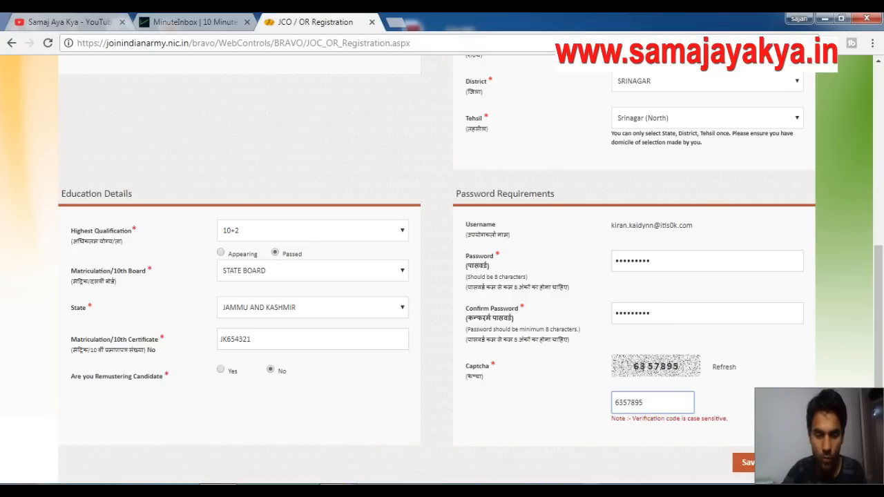
left_click(339, 490)
Check the password's capital first letter in the Word note.
left_click_drag(282, 175, 256, 177)
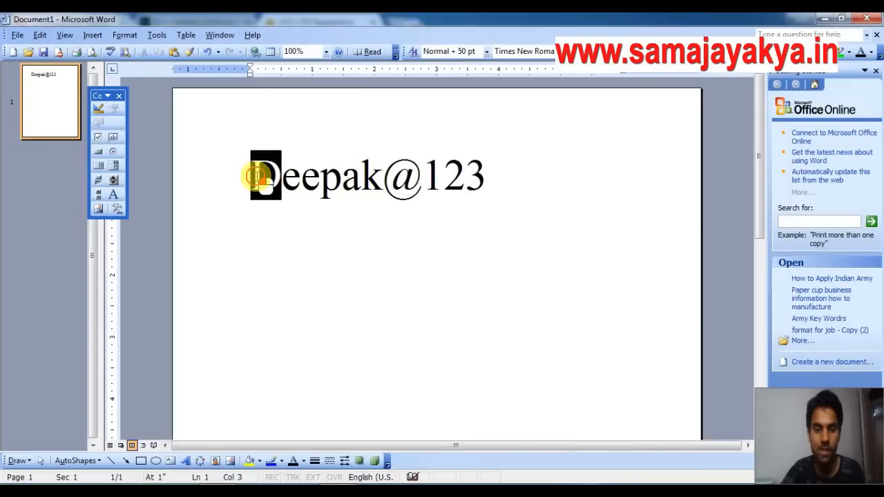
left_click(339, 225)
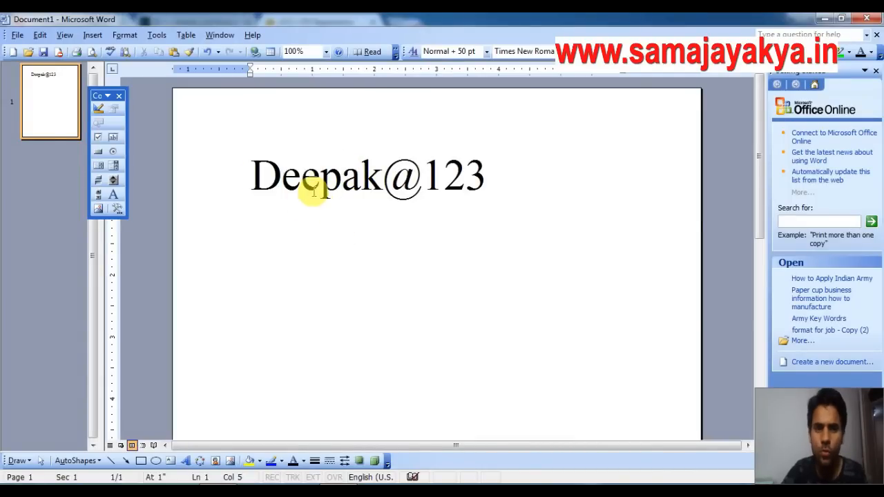
left_click_drag(272, 174, 252, 176)
left_click(362, 177)
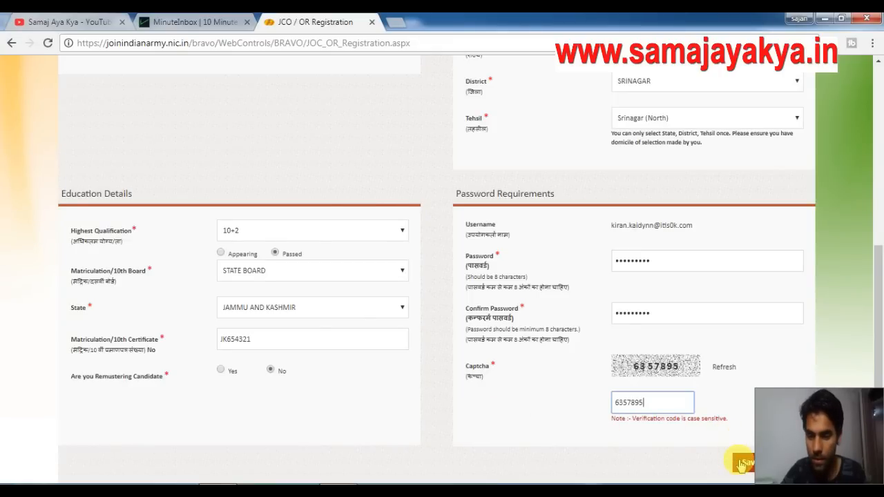
Save the registration form and scroll to the JCO/OR table of eligible Soldier posts.
left_click(740, 464)
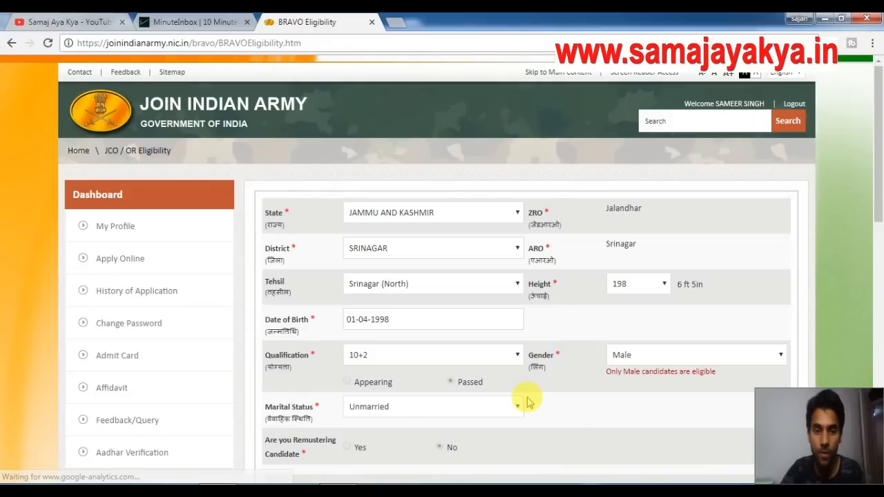
left_click_drag(879, 173, 880, 276)
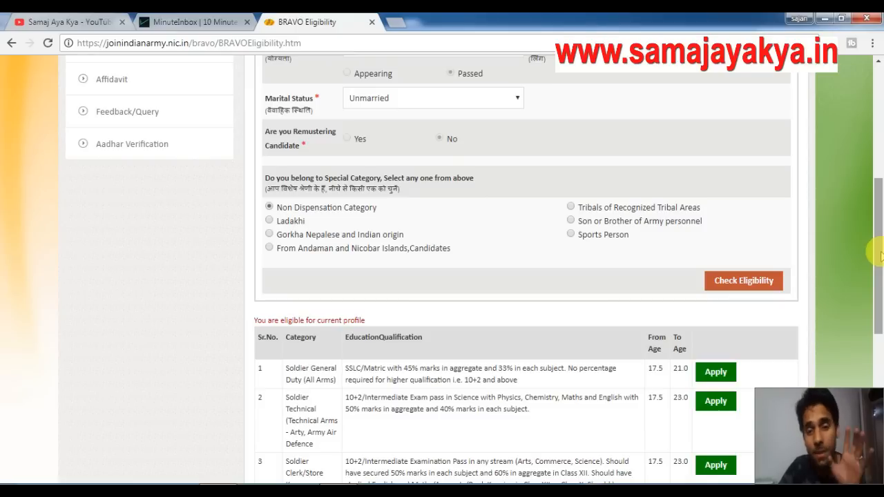
Review the Soldier Technical and General Duty qualifications, then apply for Soldier General Duty (All Arms).
scroll(881, 238, "down", 3)
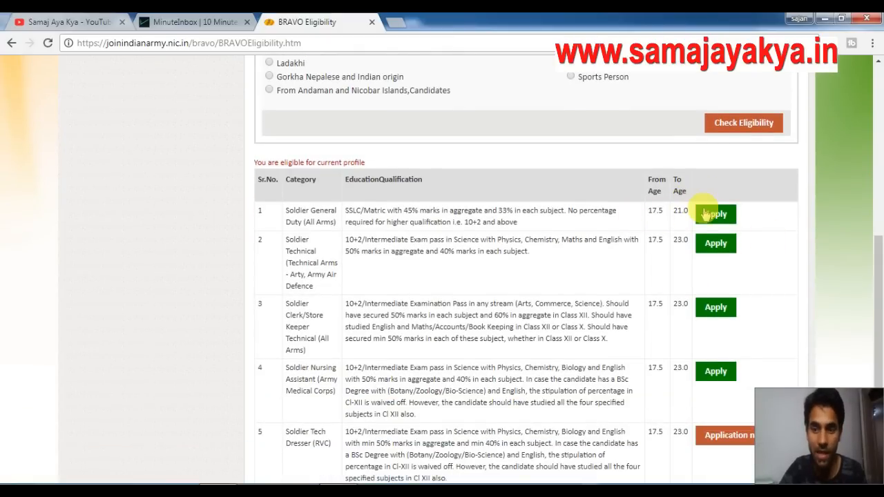
scroll(880, 249, "down", 2)
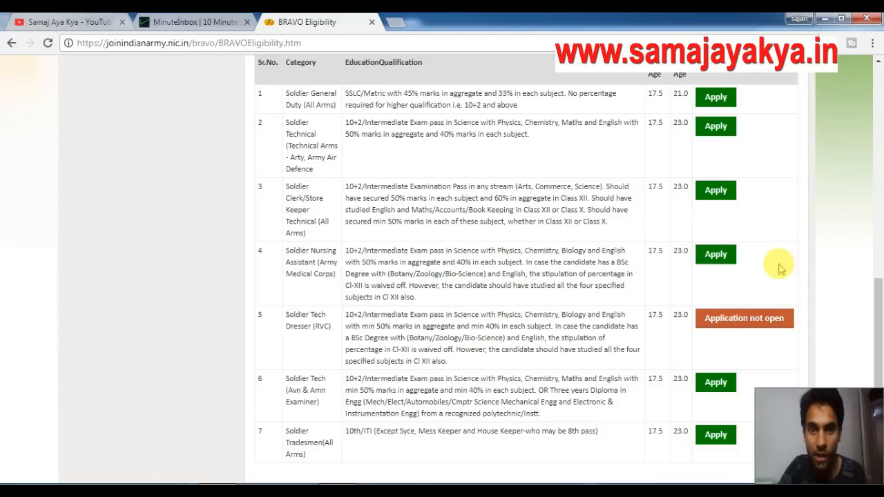
left_click(347, 123)
left_click_drag(352, 128, 529, 134)
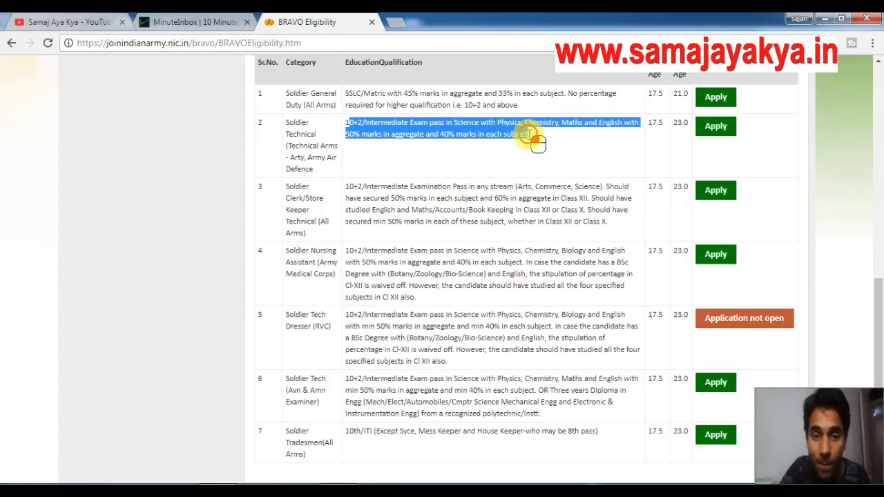
left_click(361, 129)
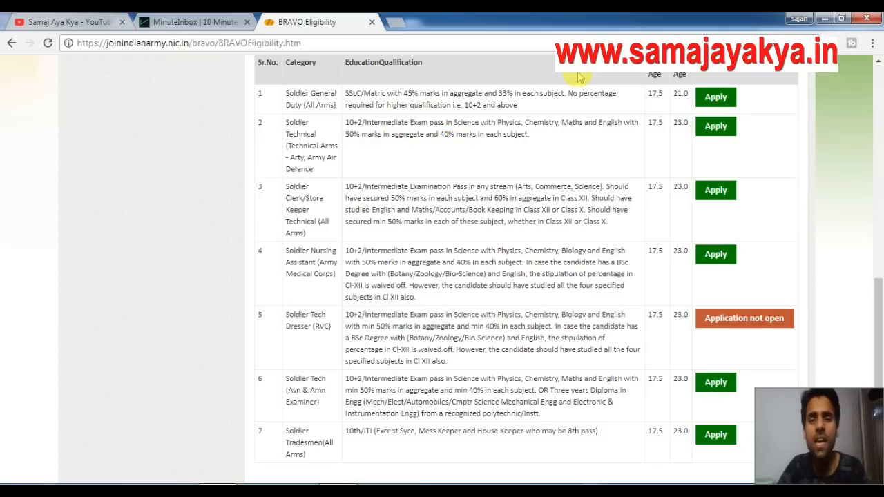
left_click_drag(517, 104, 345, 93)
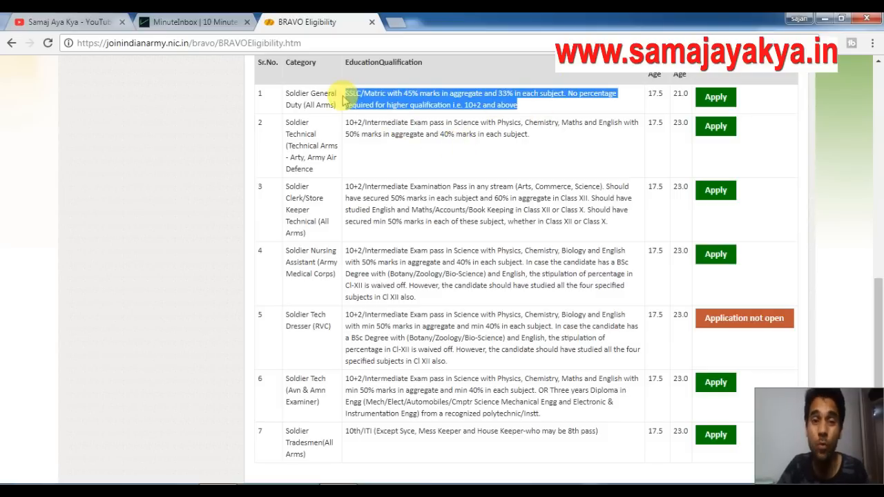
left_click(418, 116)
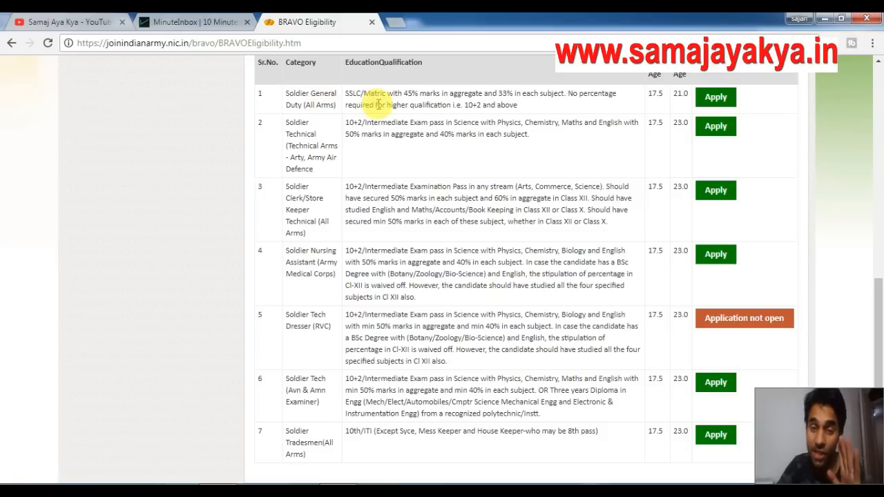
left_click(716, 98)
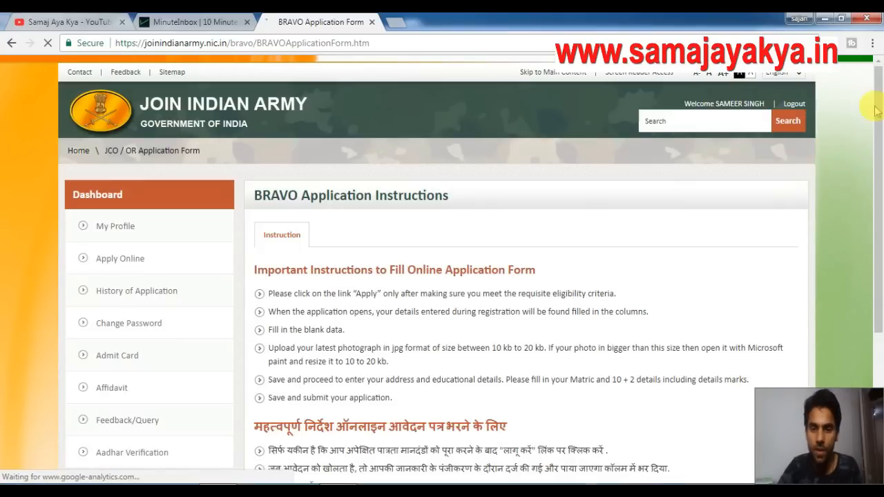
Continue to the BRAVO form, set Religion to Hindu and Class to RAJPUT, and start the photo upload.
scroll(881, 162, "down", 3)
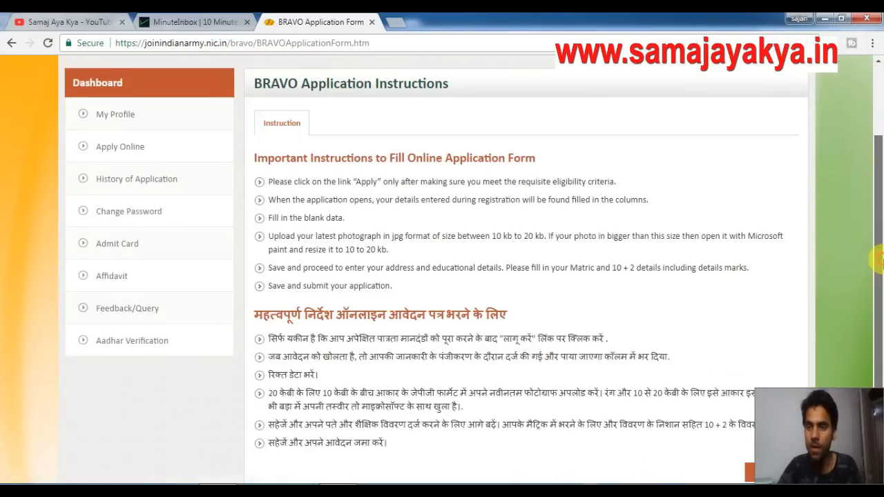
left_click(770, 361)
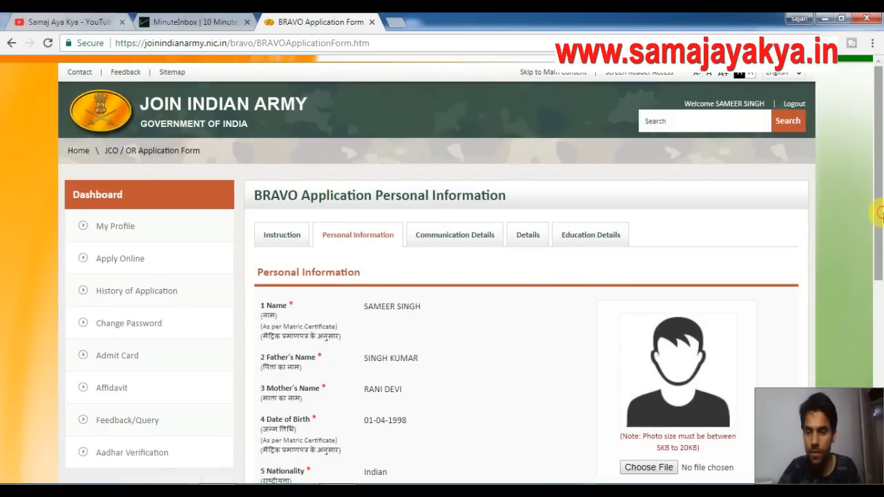
scroll(880, 248, "down", 1)
scroll(880, 249, "down", 2)
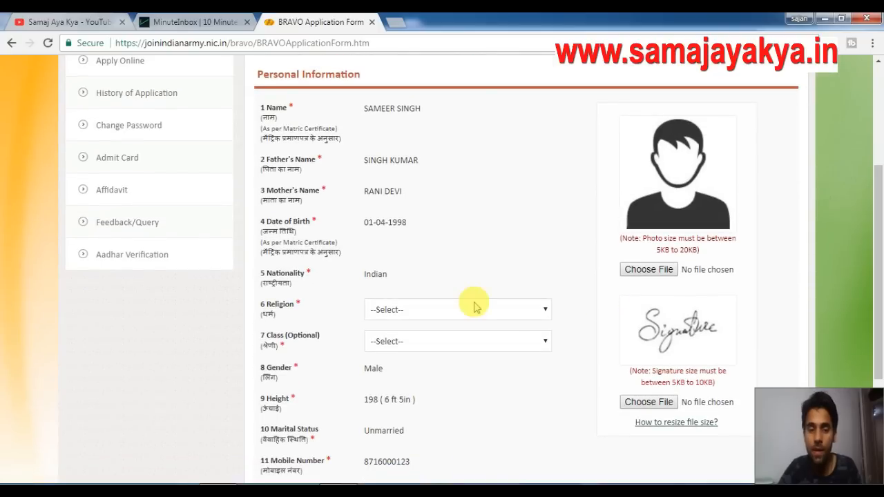
left_click(430, 312)
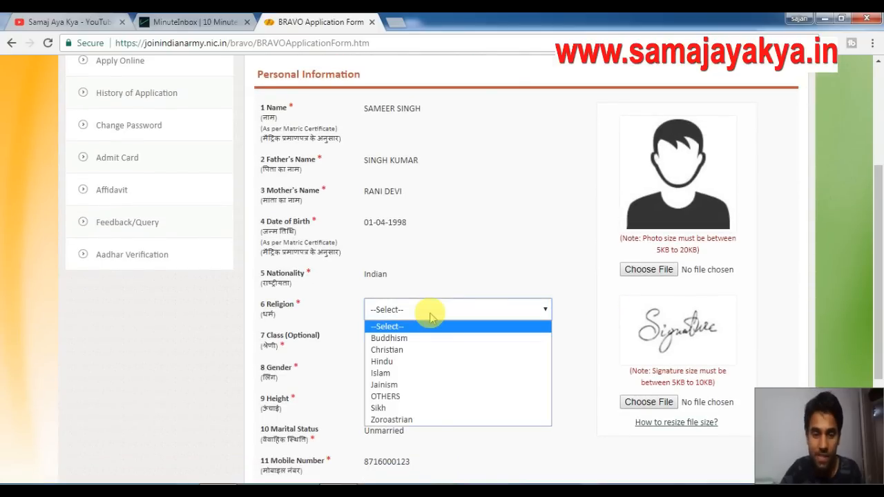
left_click(382, 362)
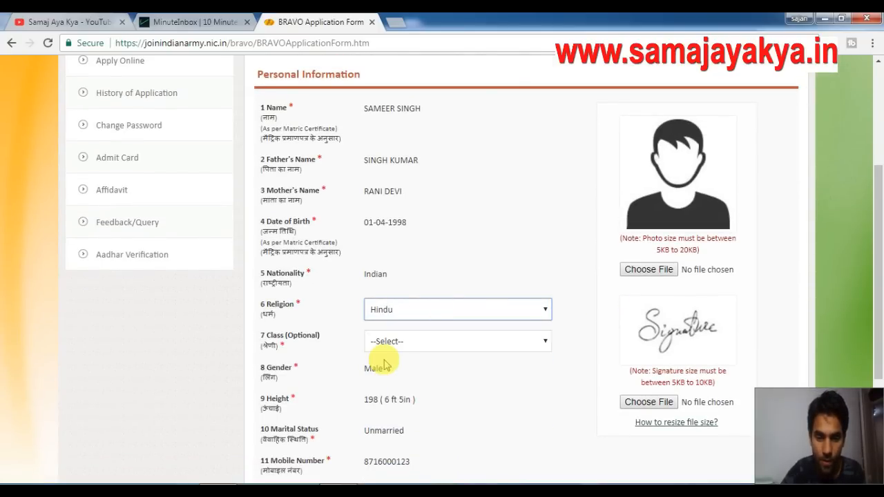
left_click(422, 349)
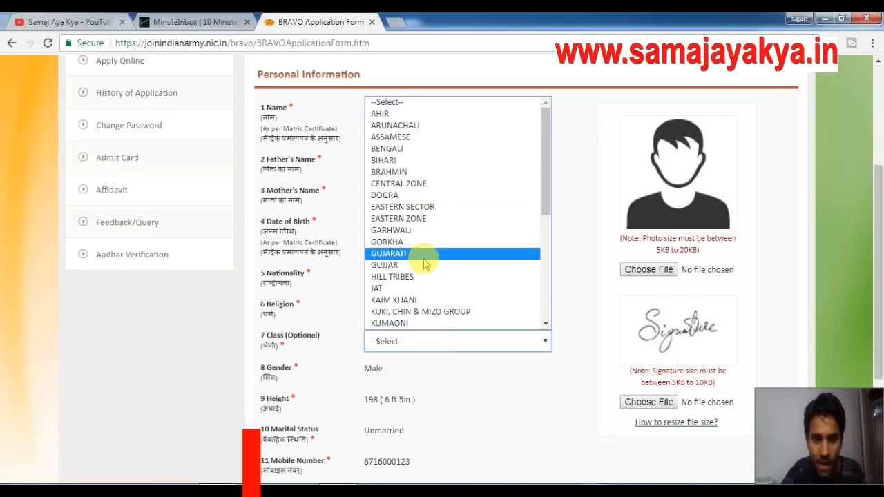
left_click_drag(544, 207, 545, 302)
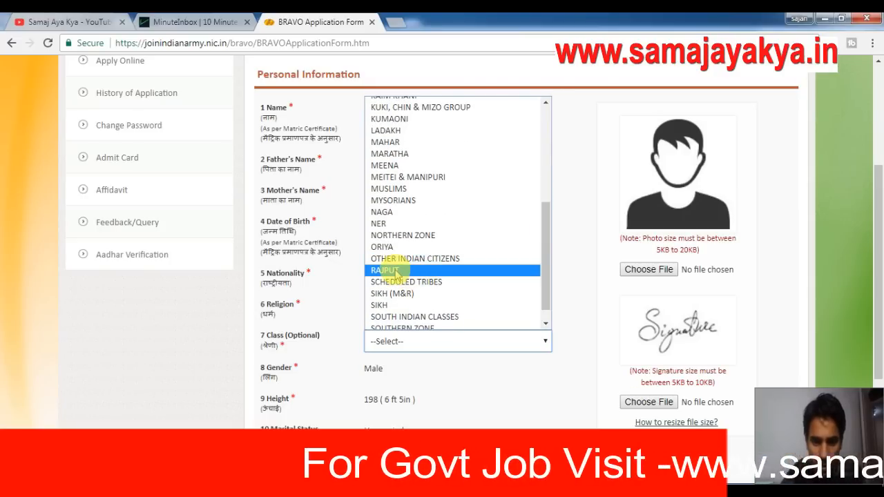
key("Escape")
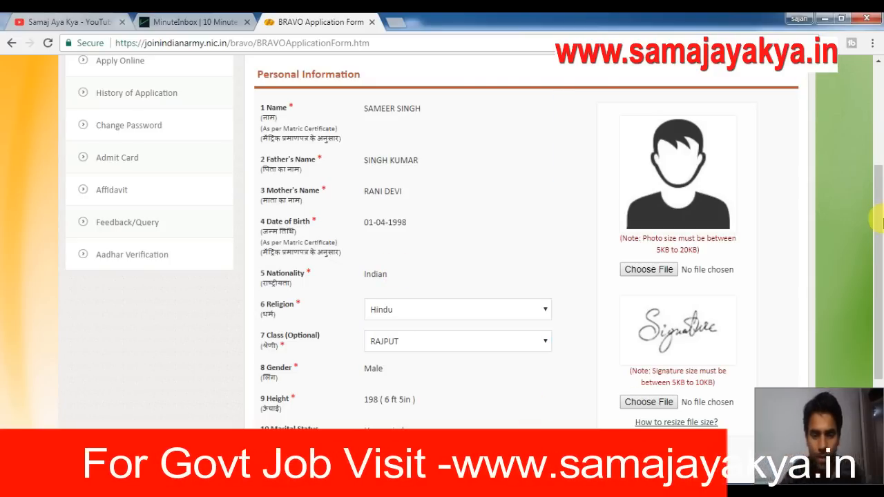
left_click_drag(879, 213, 879, 262)
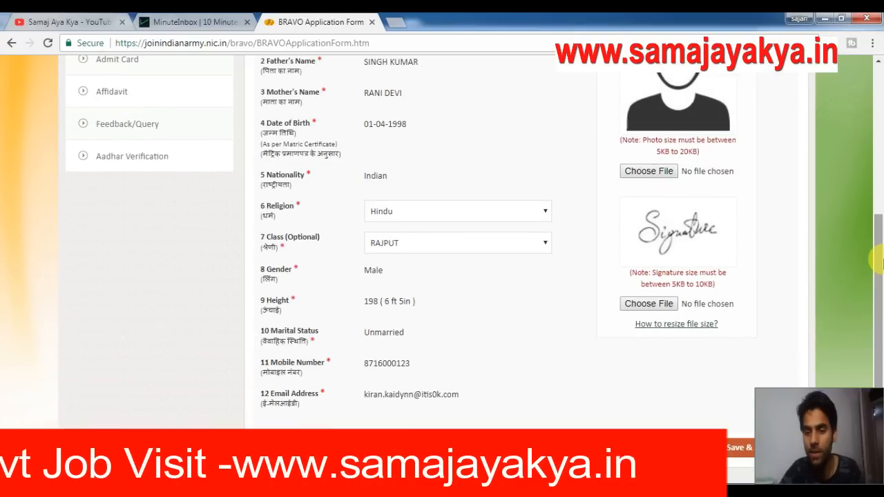
left_click(648, 176)
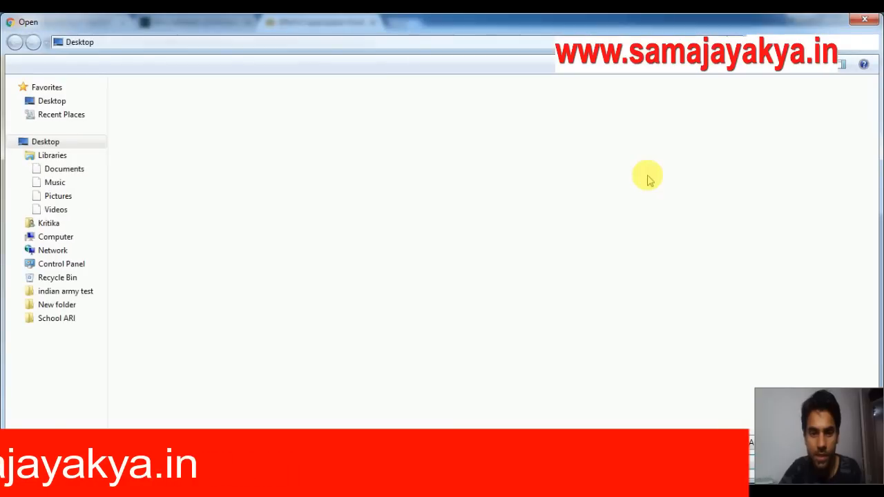
Attach image 6.jpg from the test folder as the applicant's photo.
left_click(865, 21)
left_click(655, 176)
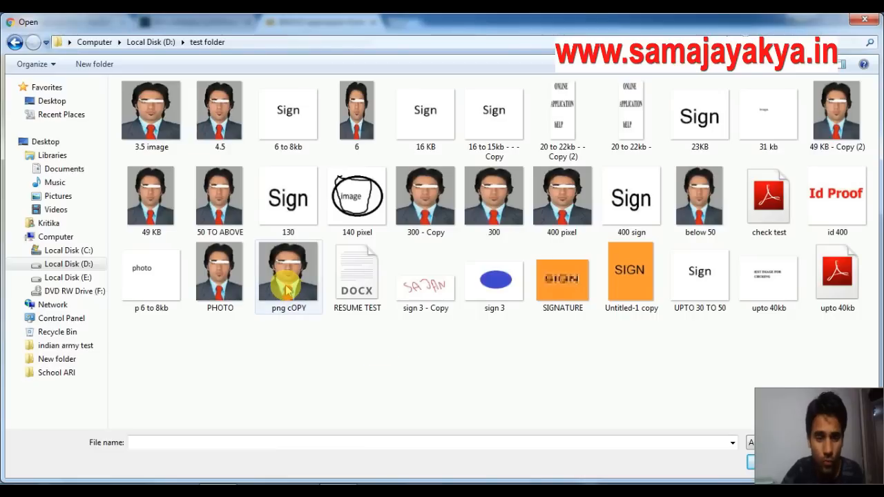
left_click(219, 275)
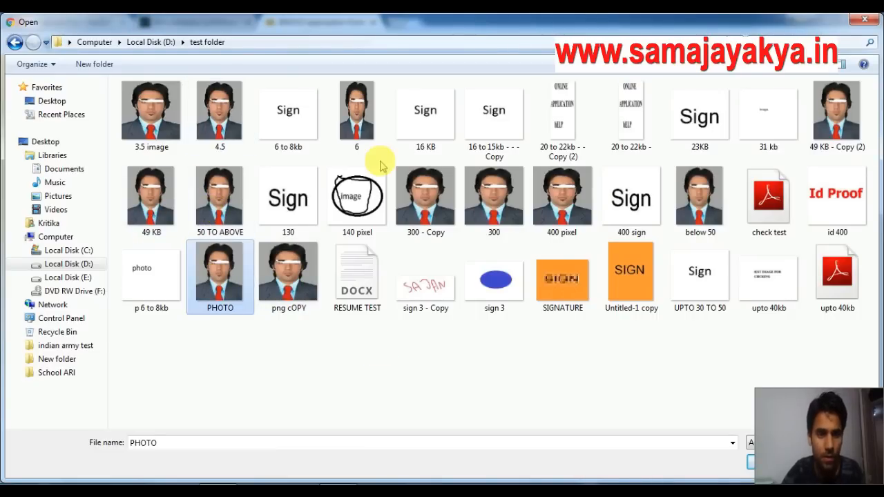
left_click(327, 125)
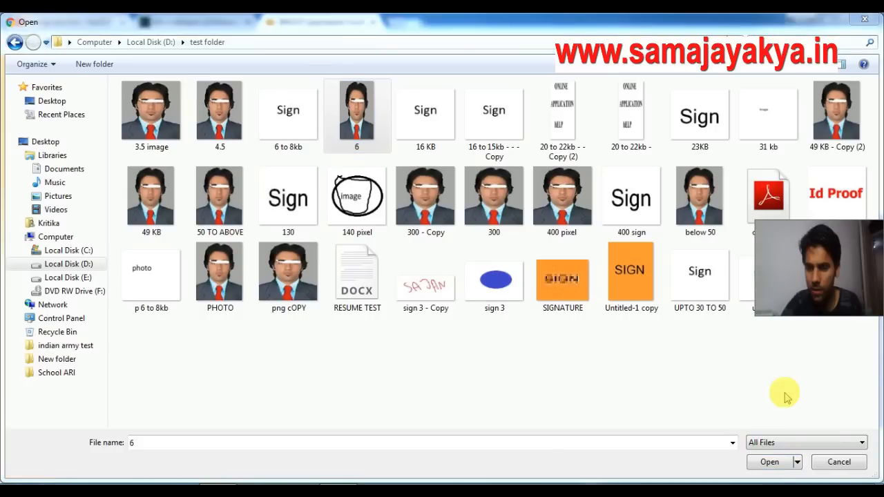
left_click(772, 463)
left_click_drag(813, 275, 818, 332)
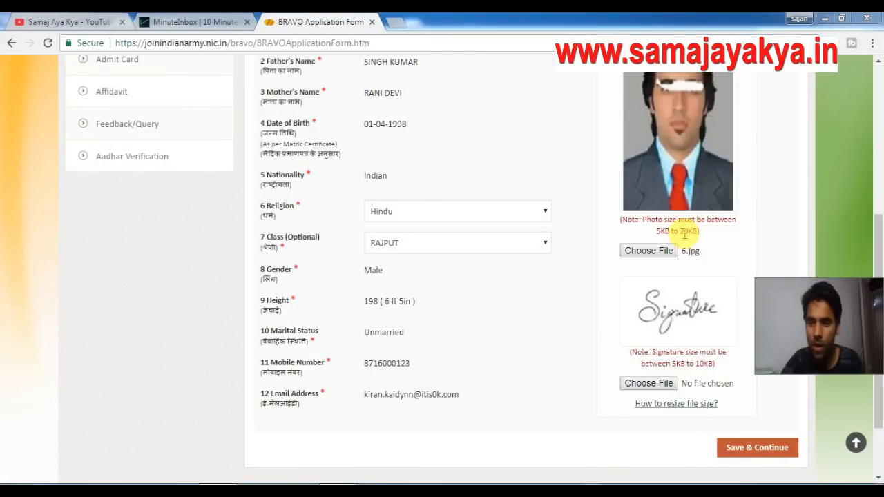
Replace the too-large 16 KB signature with the '6 to 8kb' image file.
left_click(647, 385)
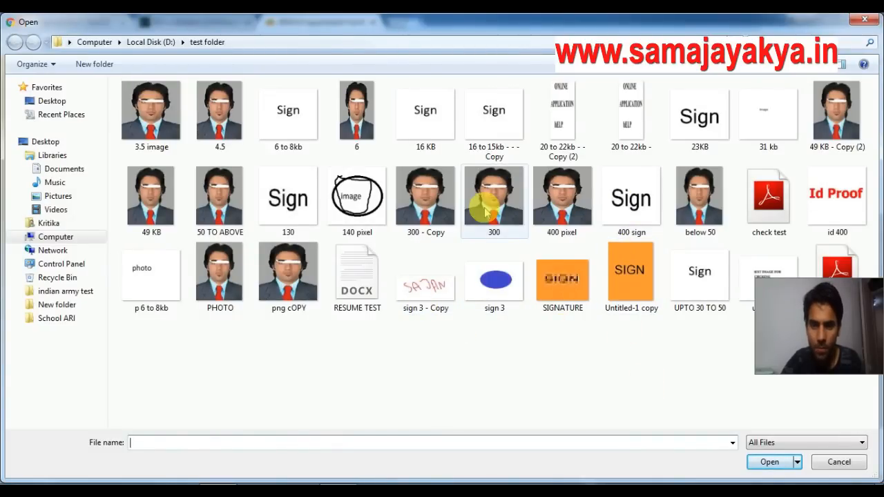
left_click(435, 128)
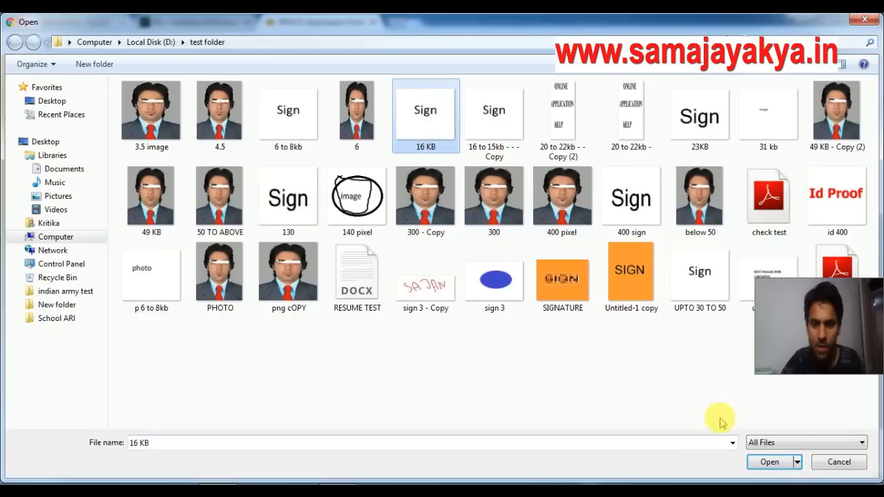
left_click(769, 462)
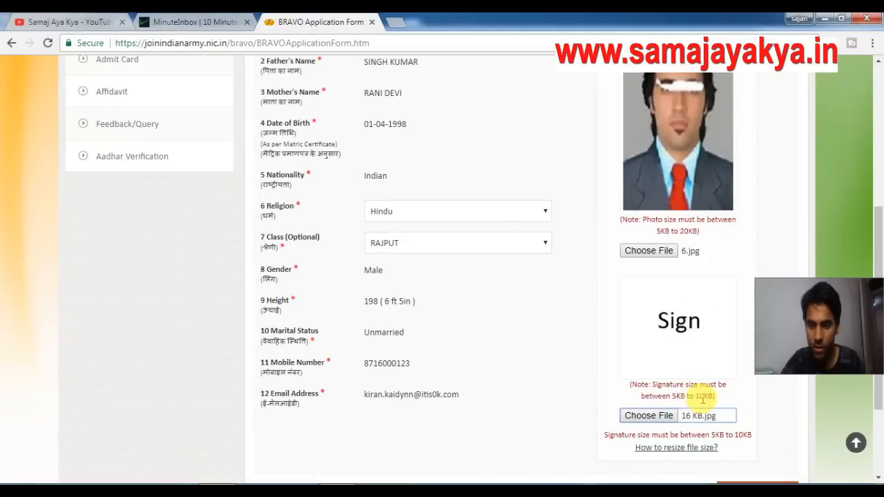
left_click(649, 415)
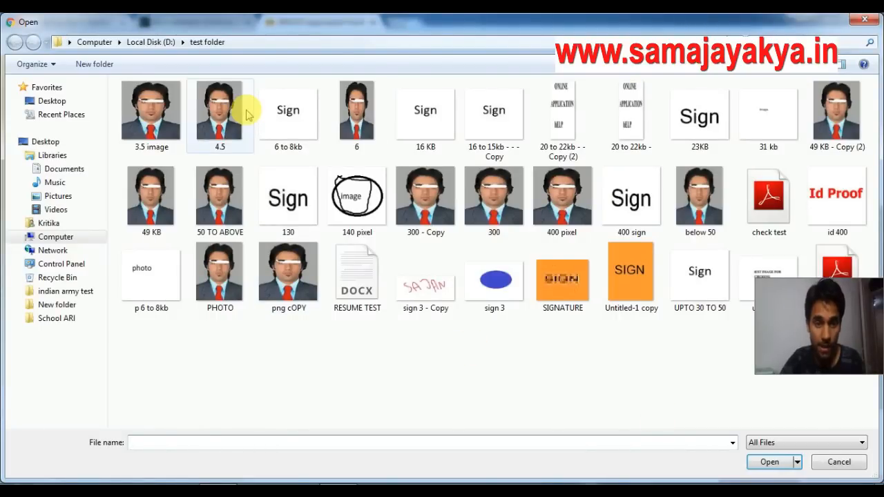
left_click(285, 131)
left_click(773, 462)
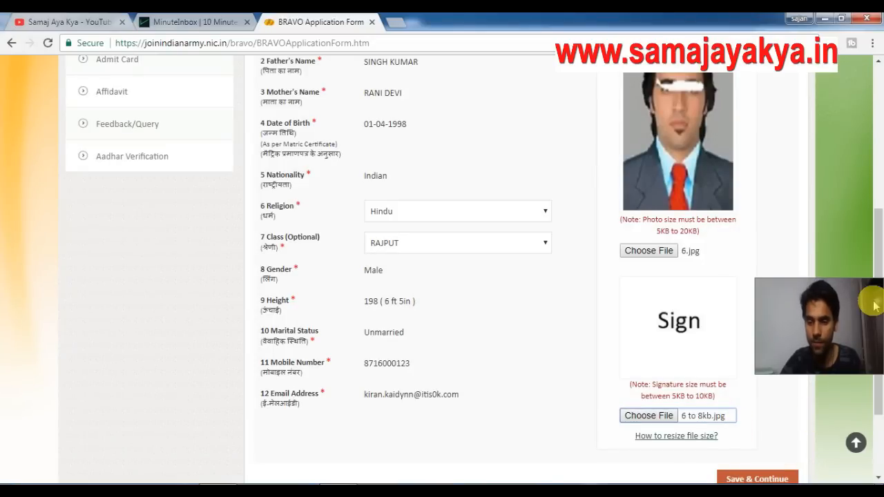
scroll(878, 241, "down", 3)
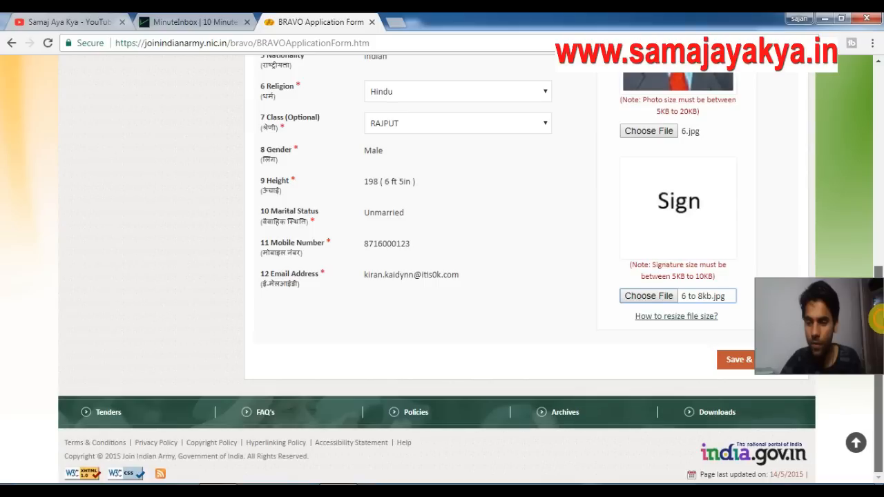
left_click(738, 359)
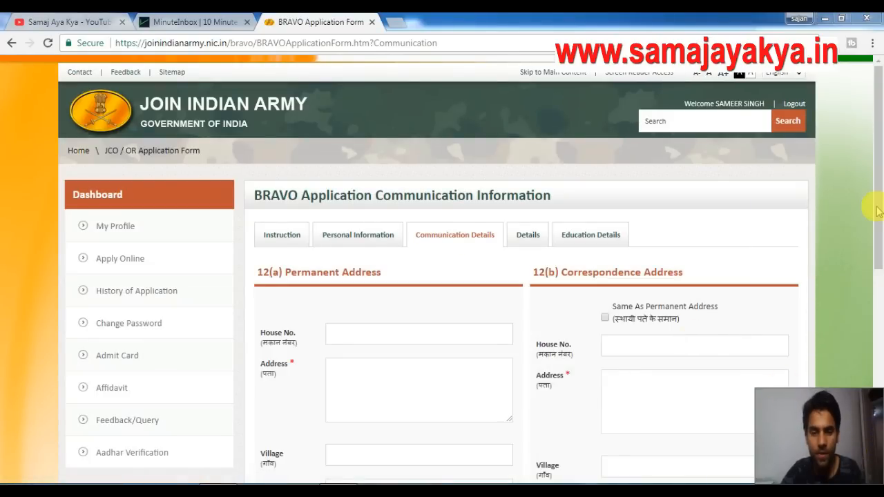
scroll(881, 198, "down", 2)
left_click(400, 219)
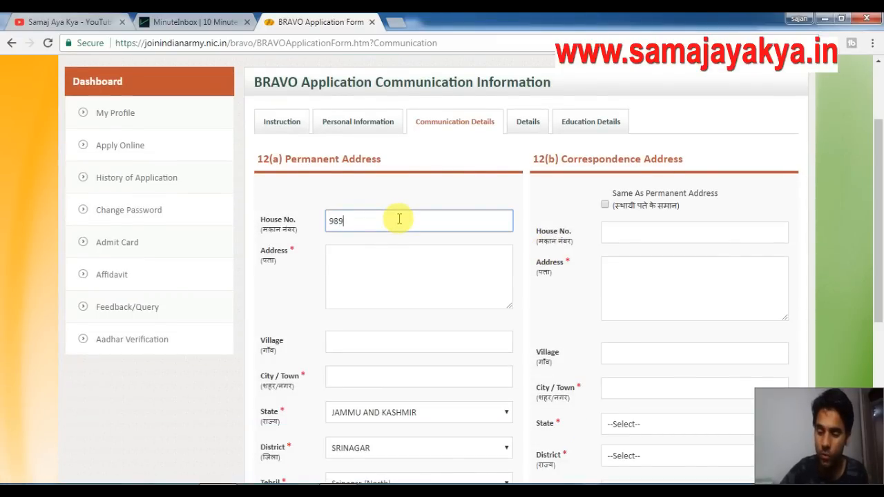
left_click(399, 255)
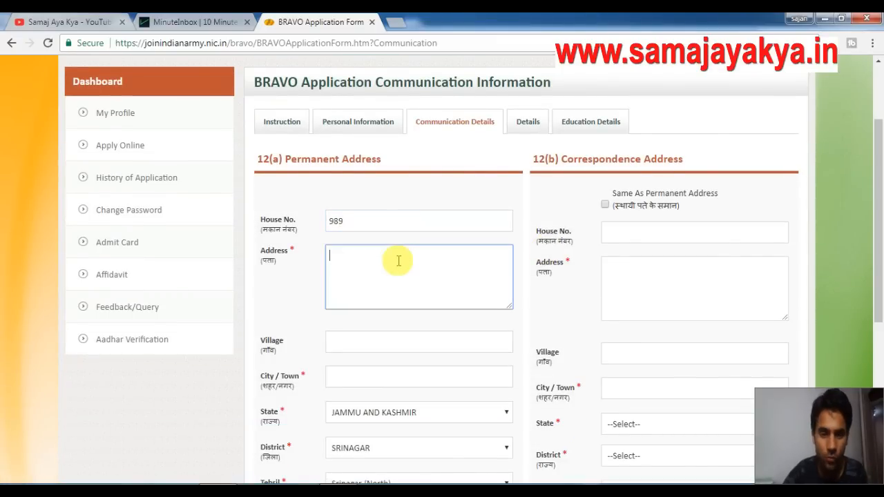
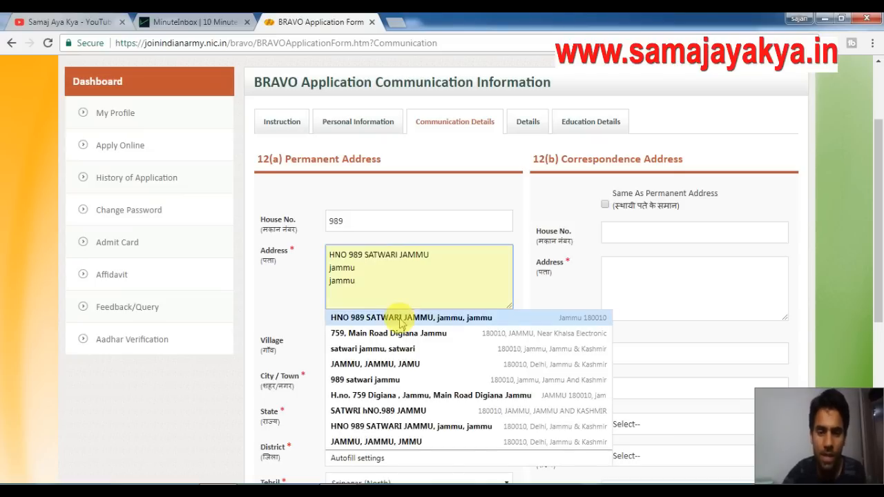
left_click(412, 319)
left_click(389, 339)
type("JAMMU")
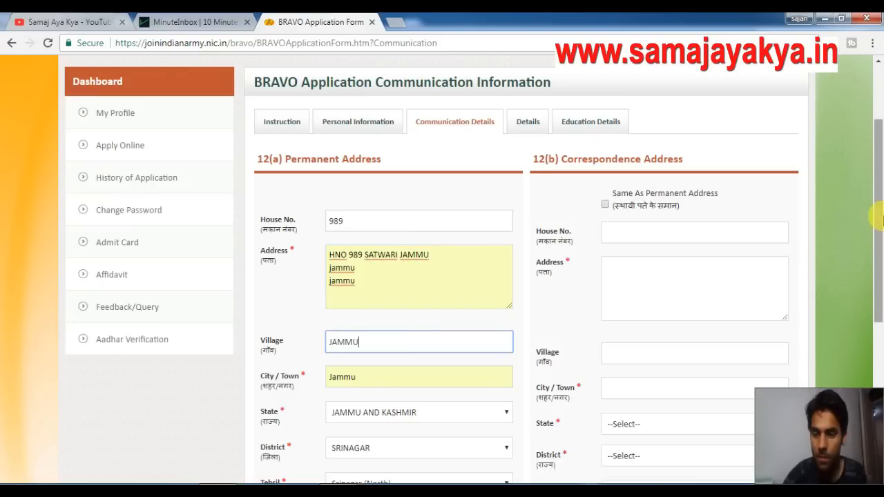
Enter police station SRINAGAR, post office SRINAGA and telegram office SR for the permanent address.
left_click_drag(878, 215, 877, 283)
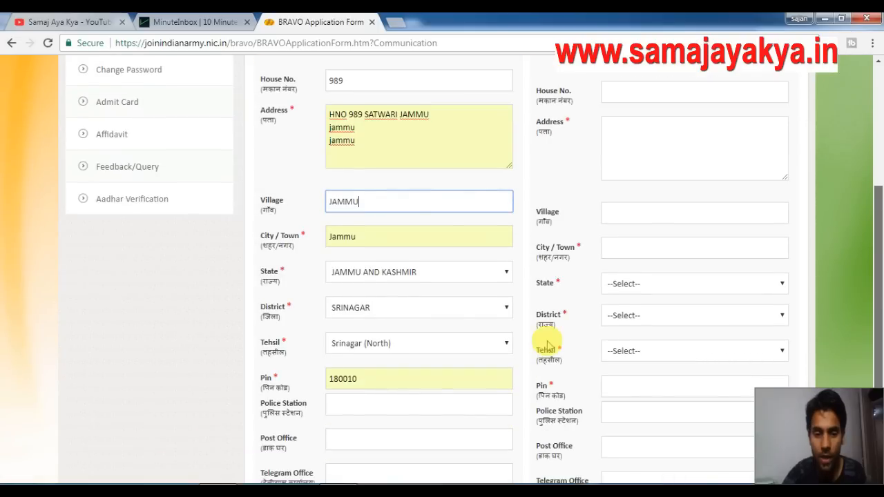
left_click(379, 401)
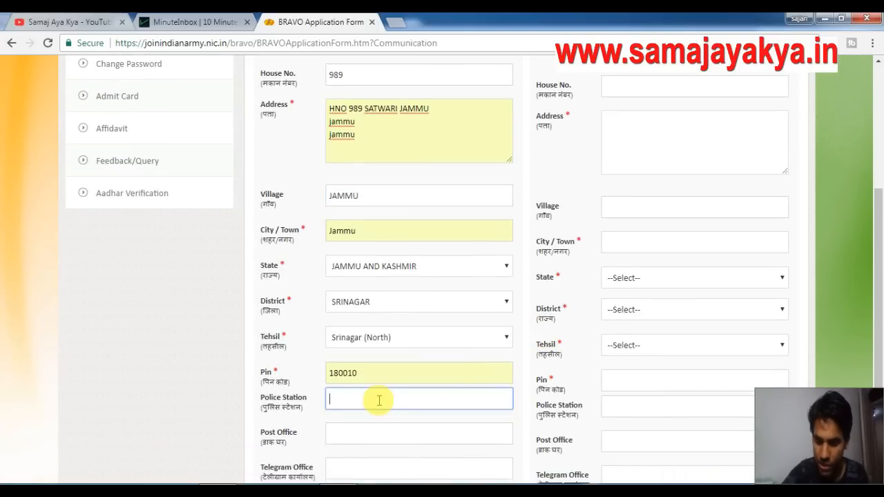
type("SRINAGAR")
left_click(378, 442)
type("SRINAGA")
left_click(395, 468)
scroll(879, 290, "down", 1)
scroll(879, 291, "down", 1)
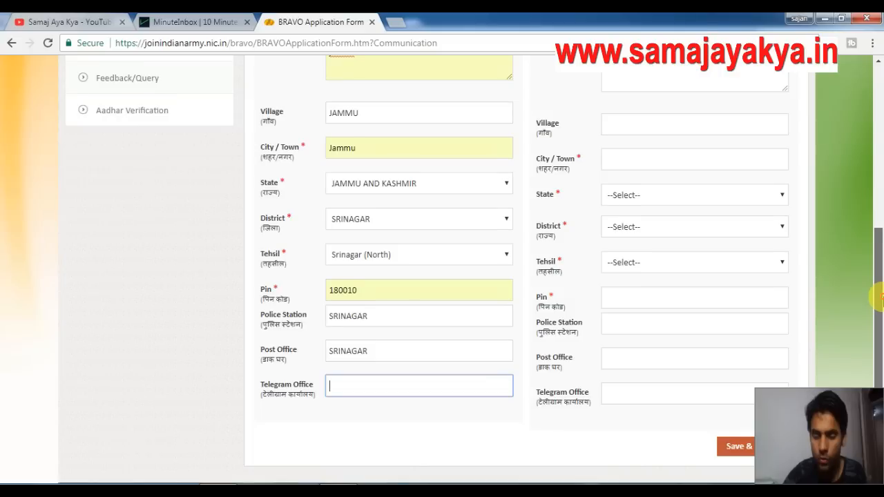
type("SRINAGAR")
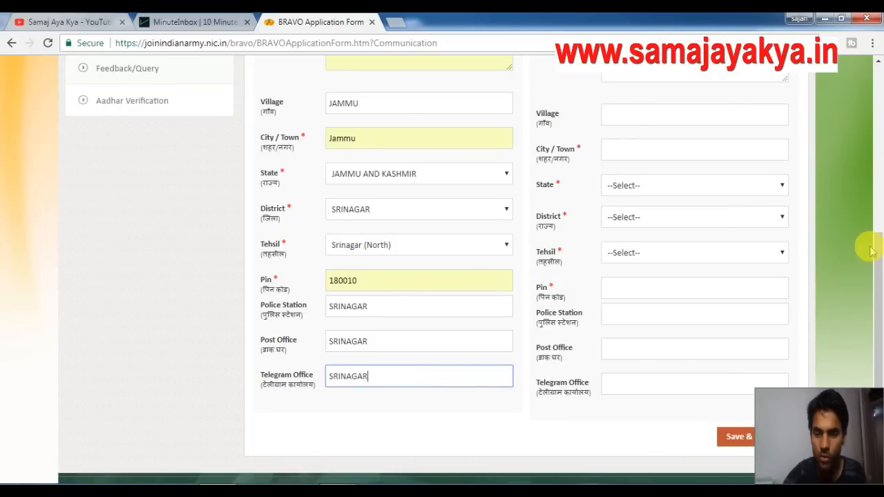
Copy the permanent address to the correspondence address and save the communication details.
scroll(879, 259, "up", 3)
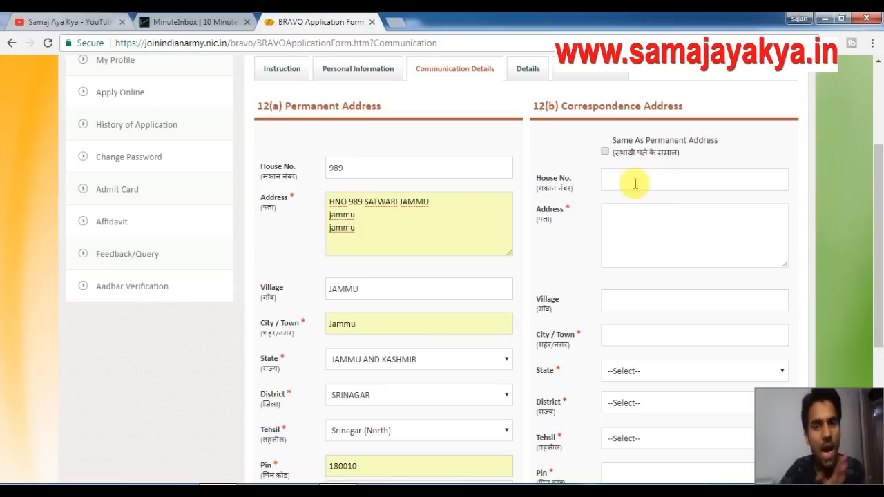
left_click(606, 152)
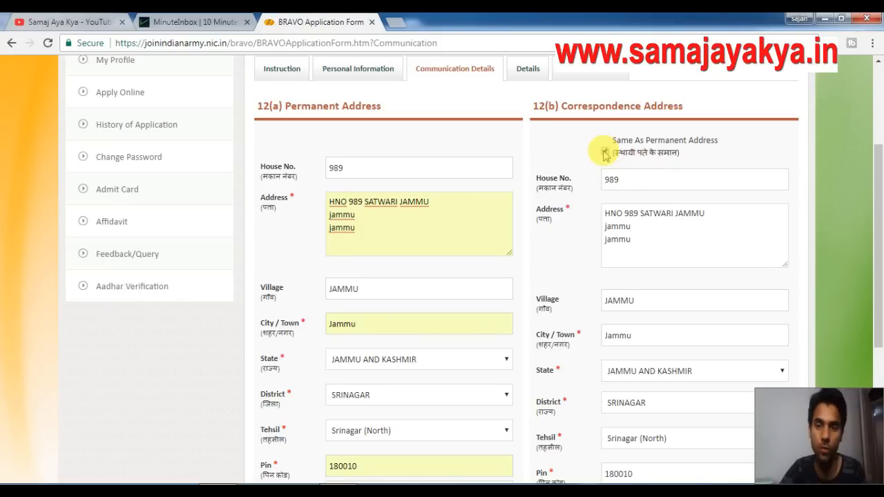
scroll(878, 214, "down", 4)
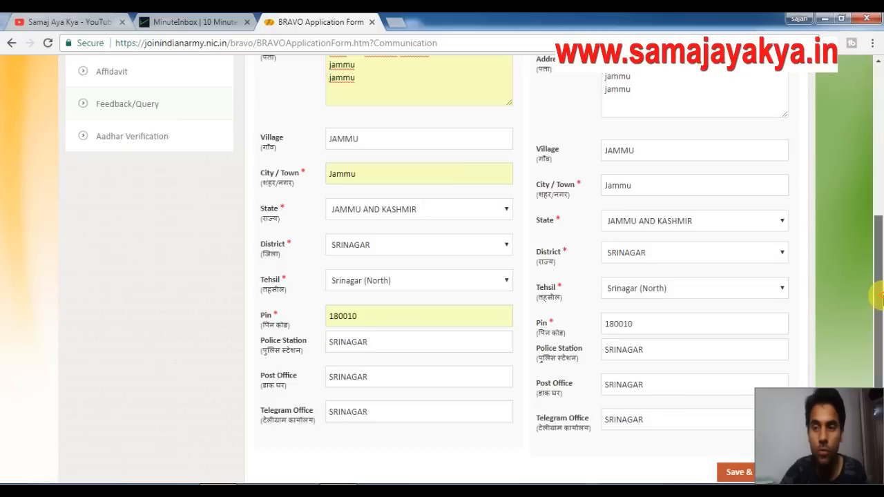
left_click(757, 368)
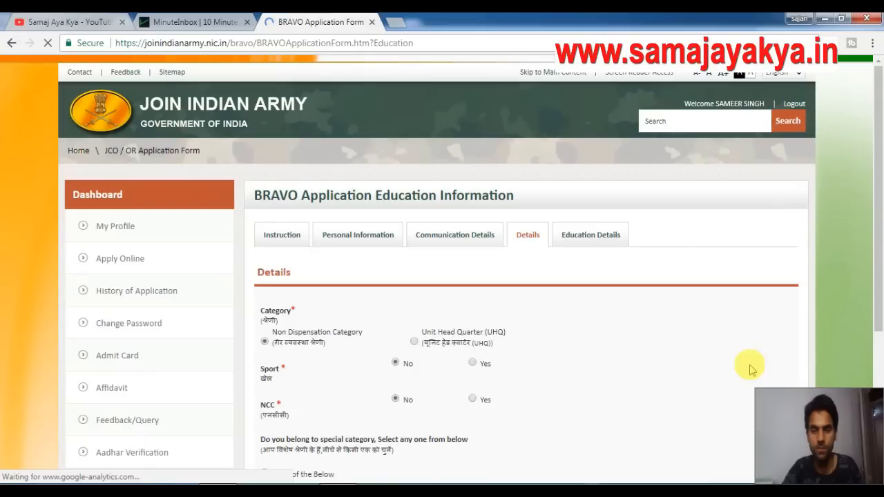
Keep Non Dispensation Category with no sport or NCC and save the Details step.
left_click_drag(879, 209, 879, 275)
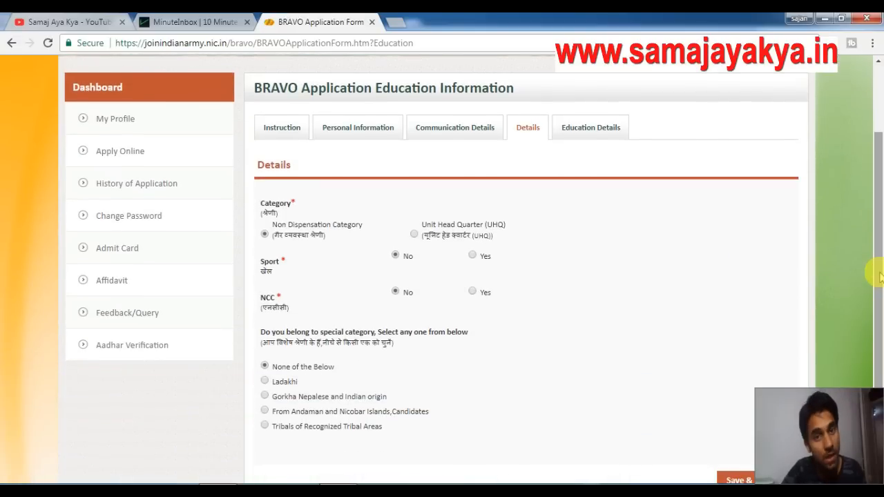
left_click_drag(879, 222, 879, 235)
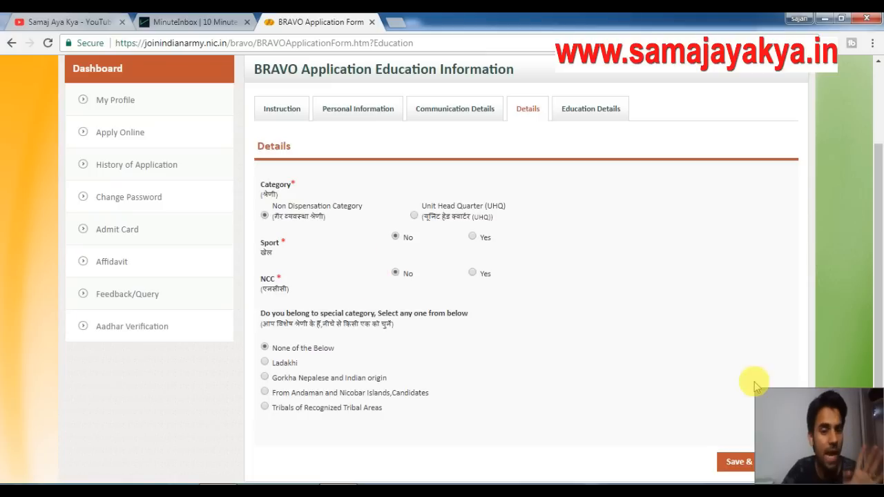
left_click(734, 464)
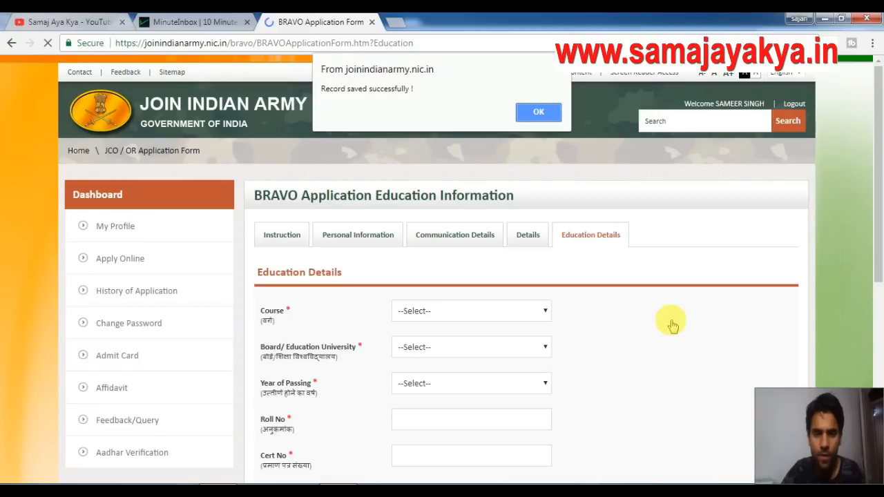
Choose course 12th Commerce, board STATE BOARD and year of passing 2012.
left_click(537, 111)
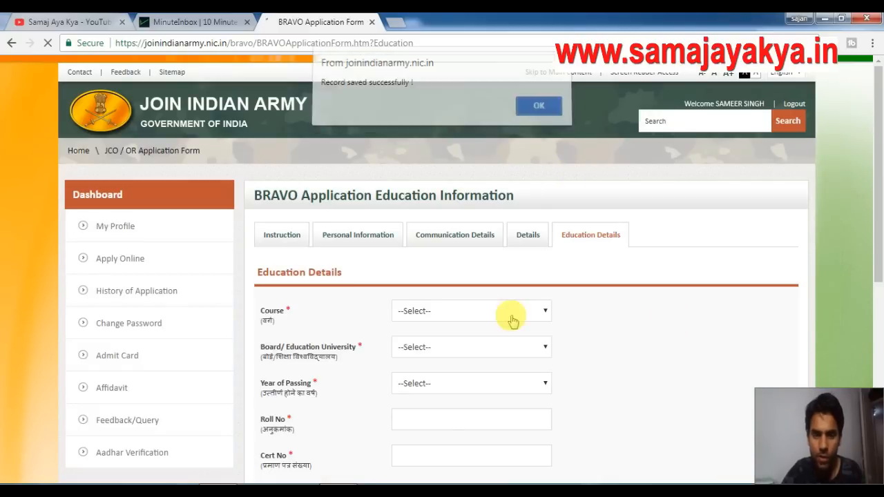
left_click(475, 312)
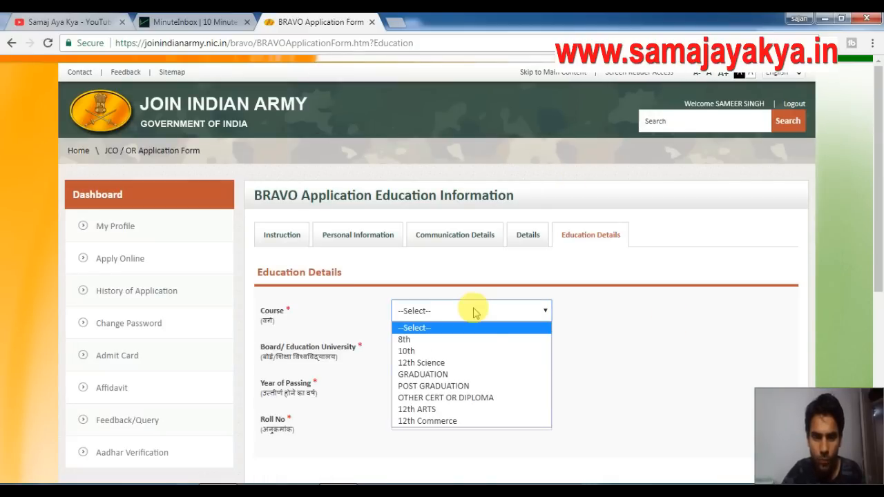
left_click(428, 351)
left_click_drag(881, 159, 879, 259)
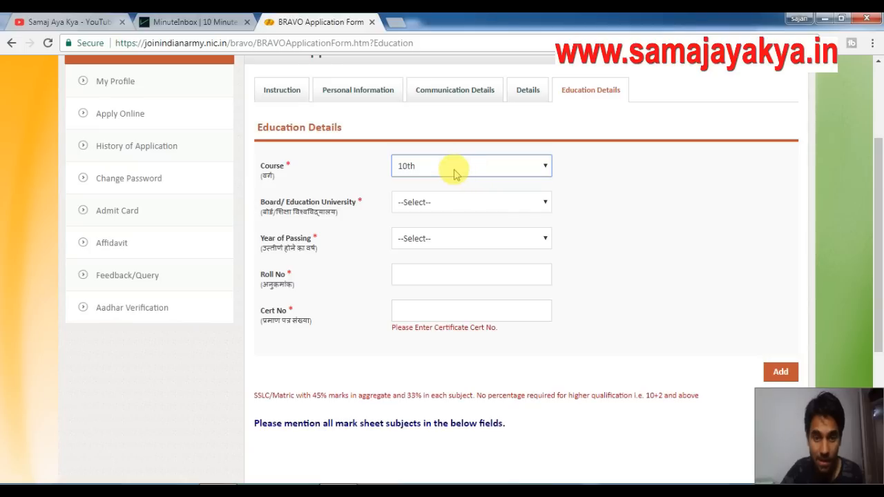
left_click(454, 174)
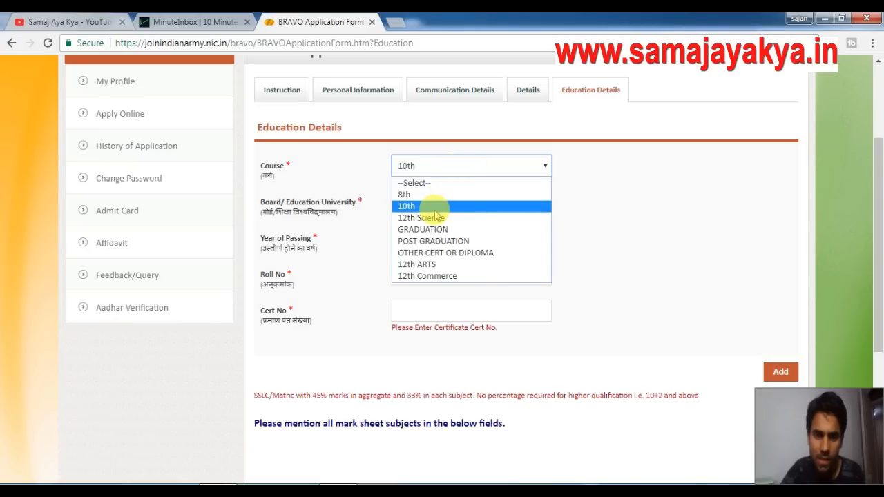
left_click(434, 277)
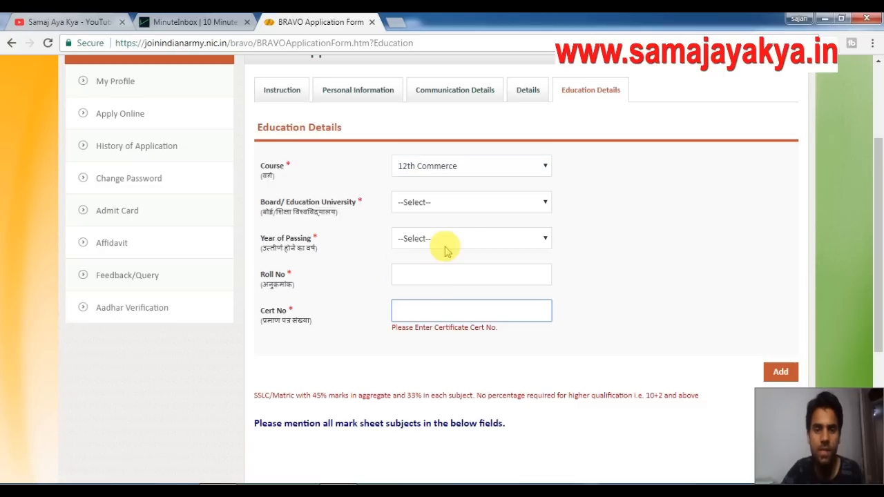
left_click(431, 202)
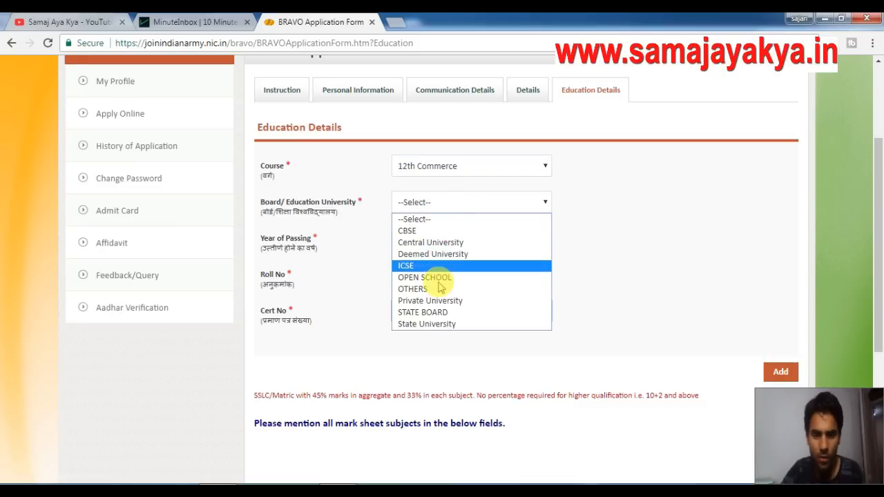
left_click(440, 314)
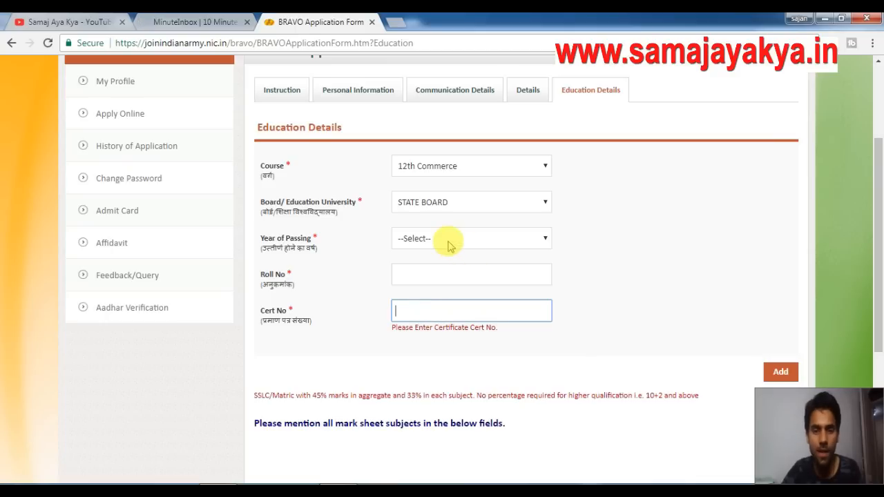
left_click(449, 242)
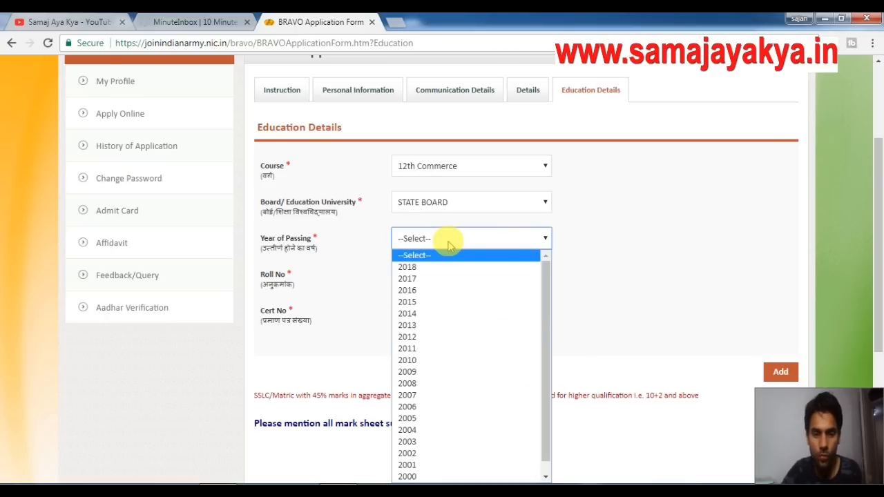
type("2012")
key("Return")
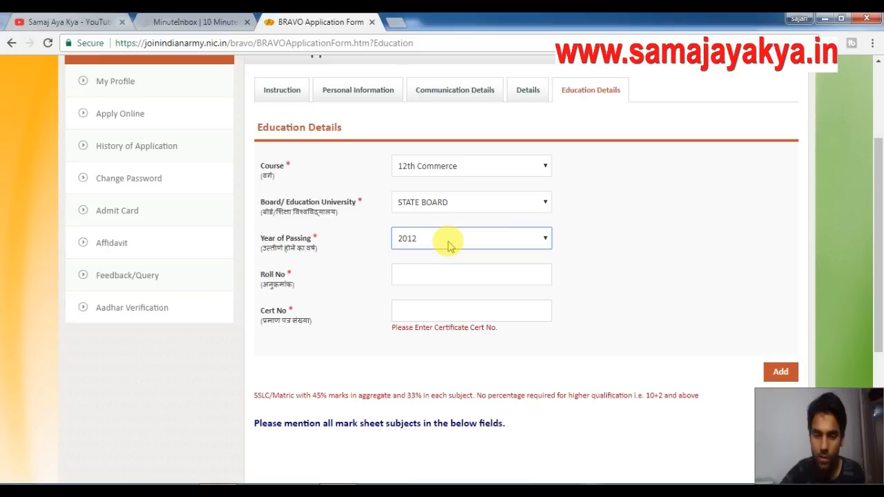
Enter the roll and certificate numbers and add the 12th Commerce record.
left_click(432, 278)
type("123456")
left_click(429, 311)
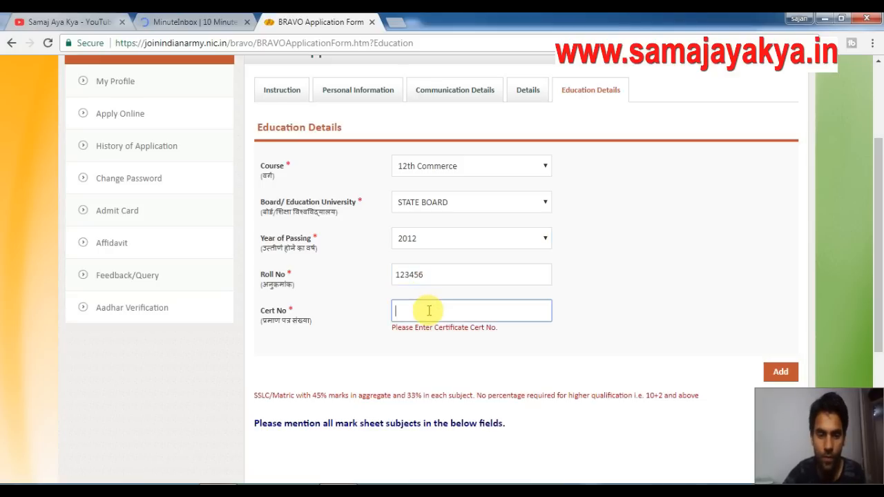
type("1")
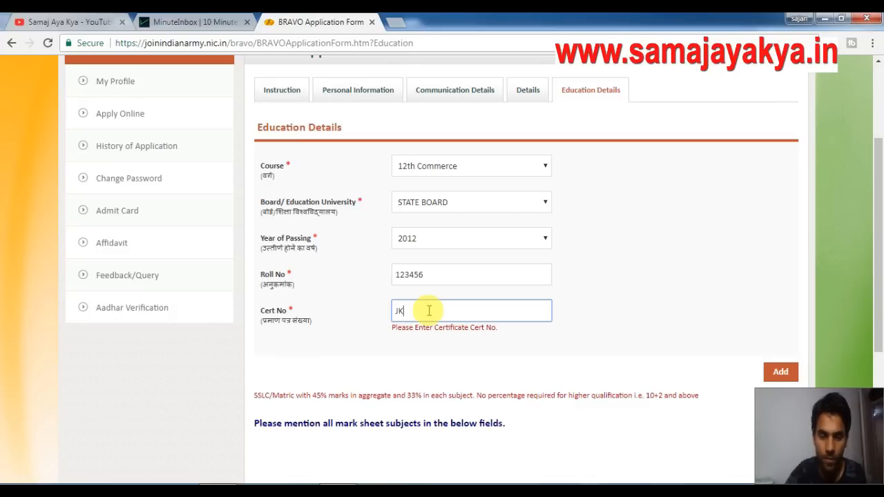
type("K654321")
scroll(813, 297, "down", 2)
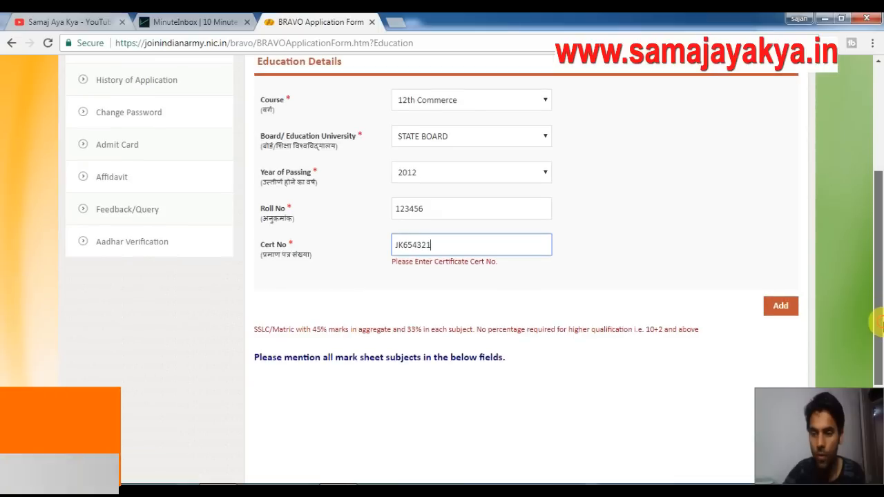
left_click(782, 290)
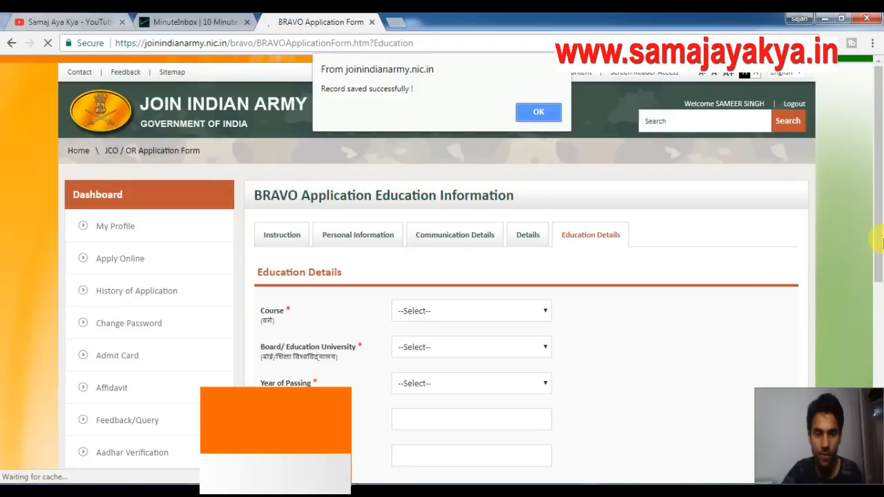
Start a new education record: course 10th, board STATE BOARD, year of passing 2010.
left_click(542, 115)
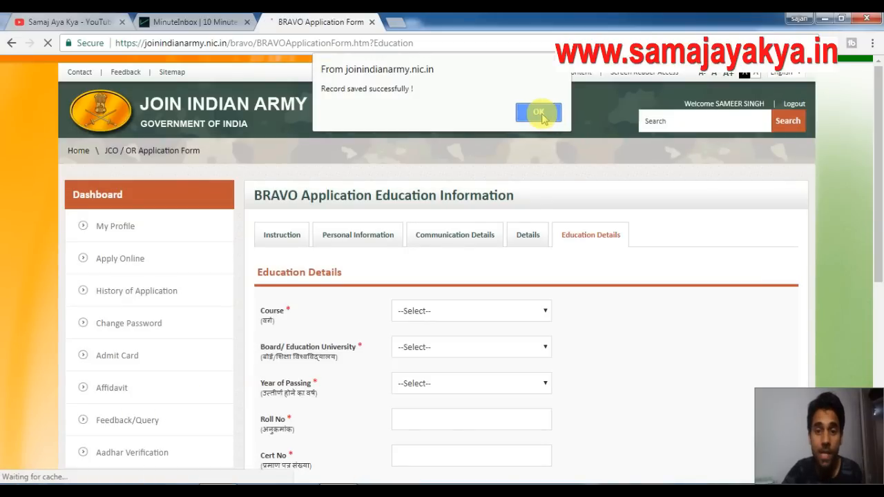
left_click_drag(878, 207, 880, 282)
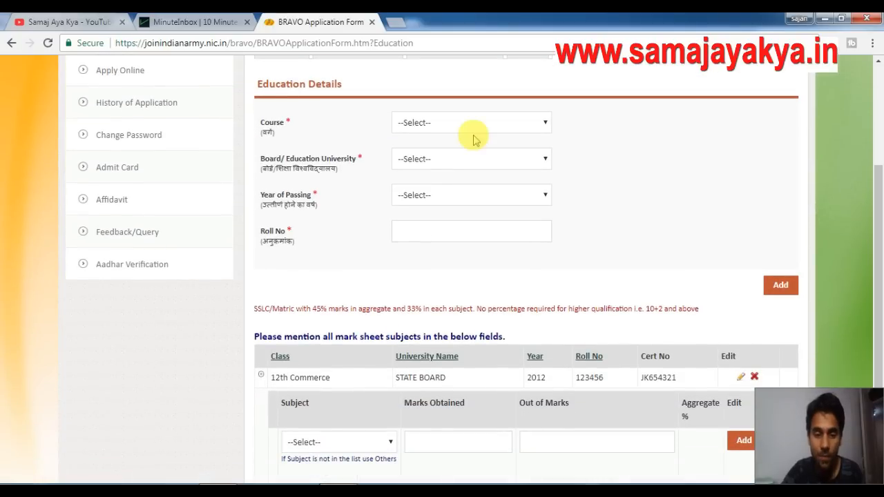
left_click(431, 122)
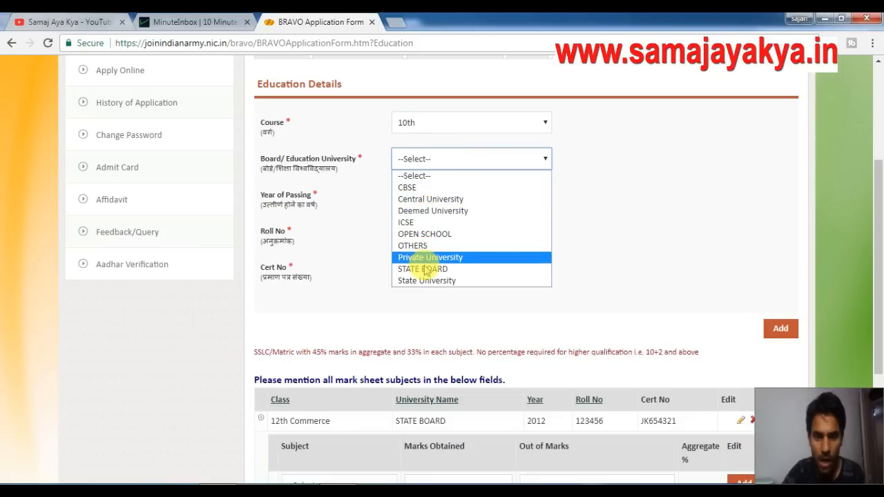
left_click(436, 269)
left_click(451, 198)
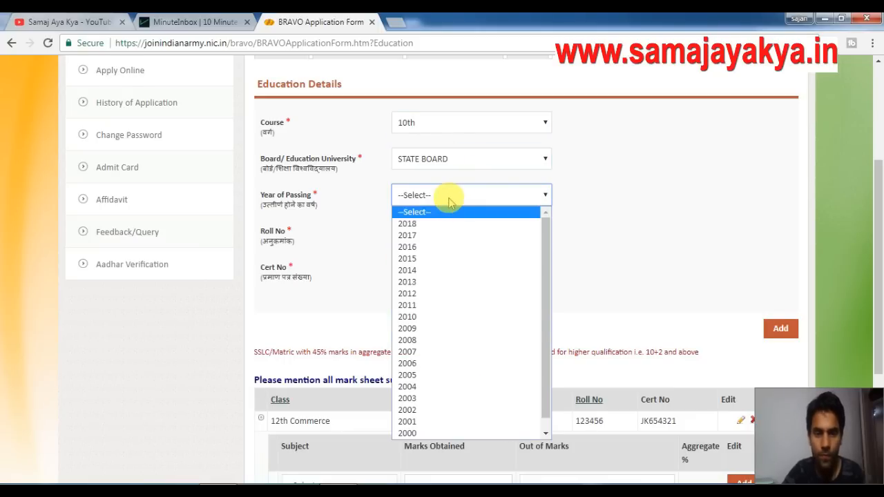
type("2010")
key("Return")
Fill in the roll and certificate numbers and add the 10th record.
left_click(436, 231)
type("12345")
left_click(438, 267)
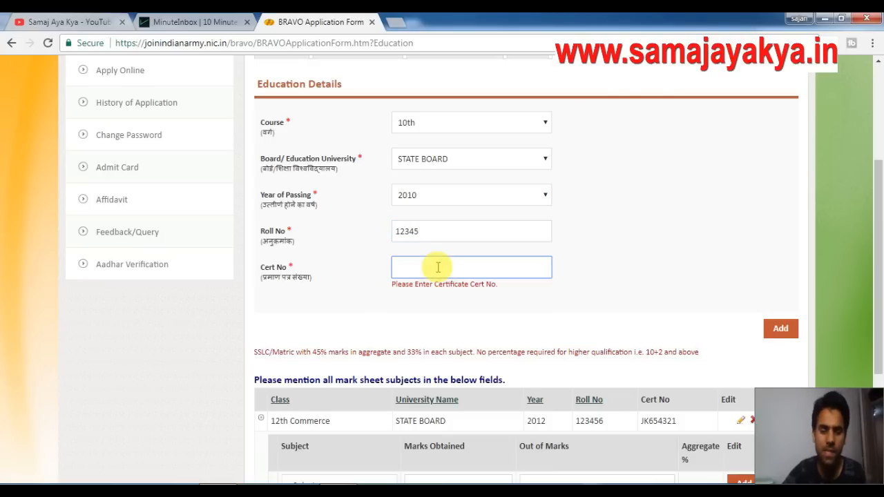
type("J")
key("BackSpace")
type("JK654321")
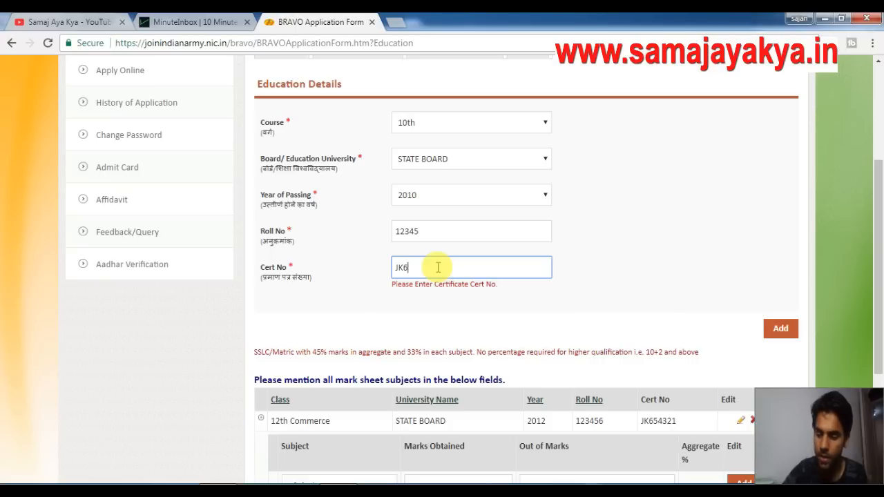
left_click(776, 329)
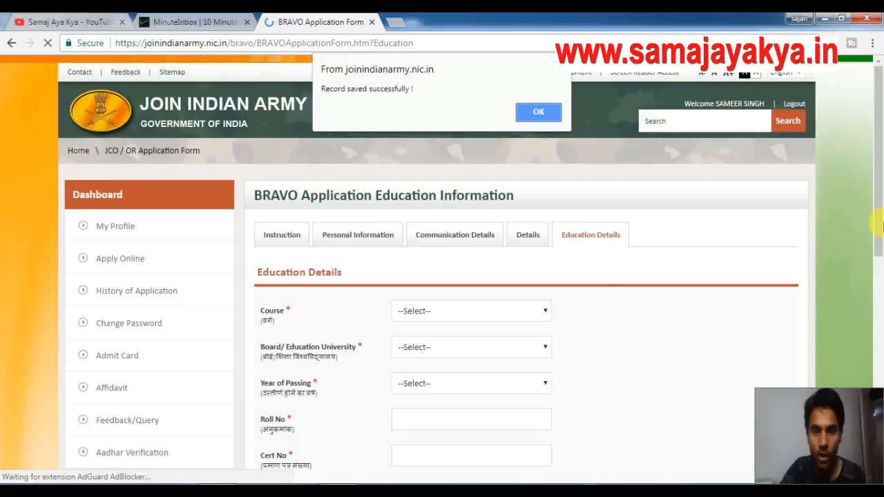
key("Return")
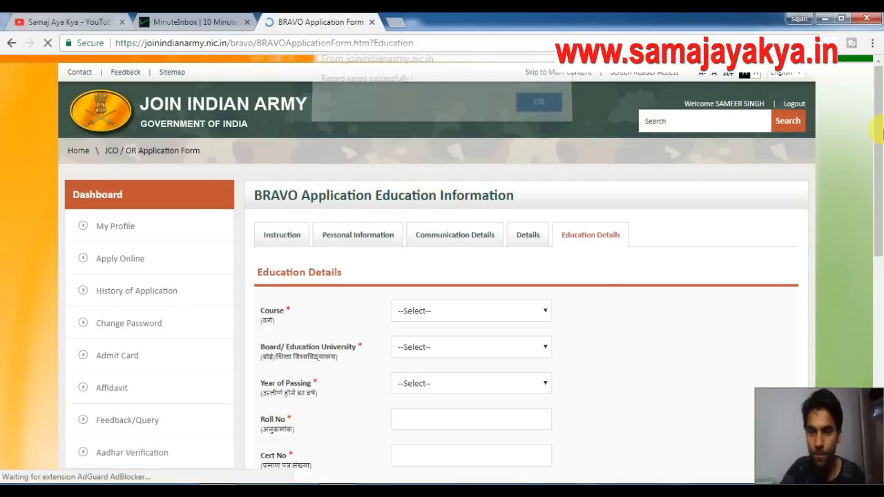
scroll(882, 166, "down", 1)
left_click_drag(882, 166, 881, 300)
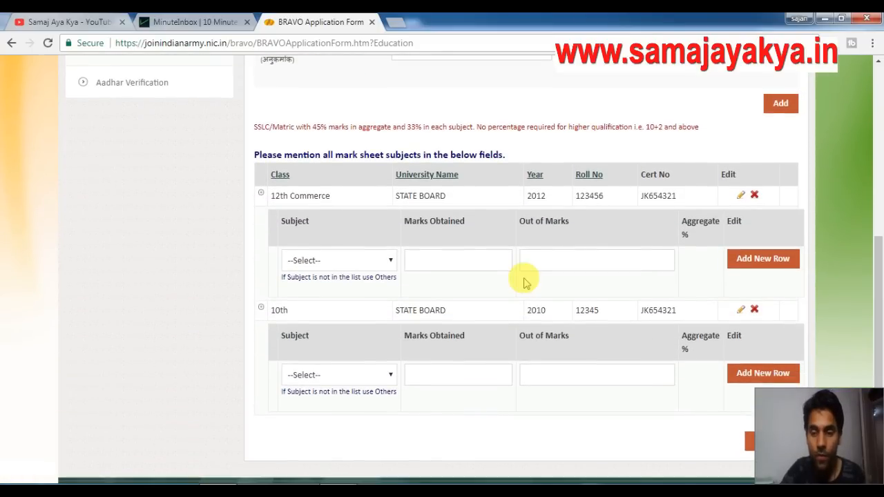
Add English with 80 out of 100 marks to the 10th subject table.
left_click(329, 376)
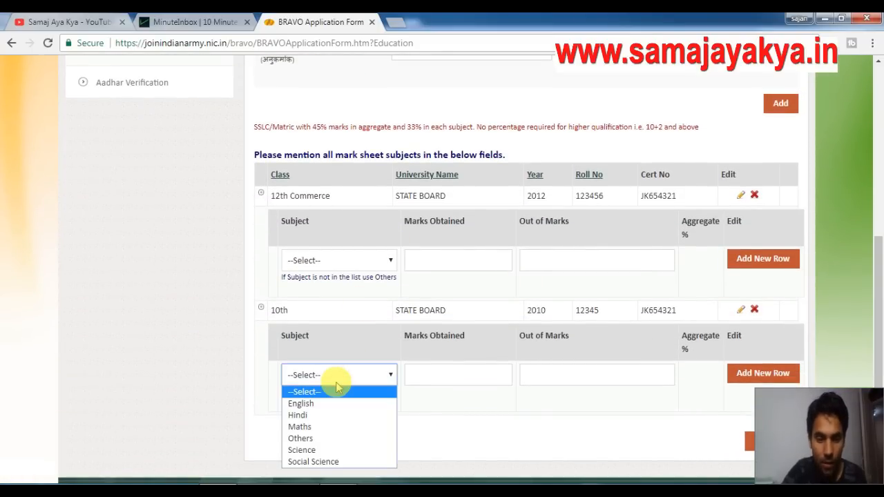
left_click(322, 403)
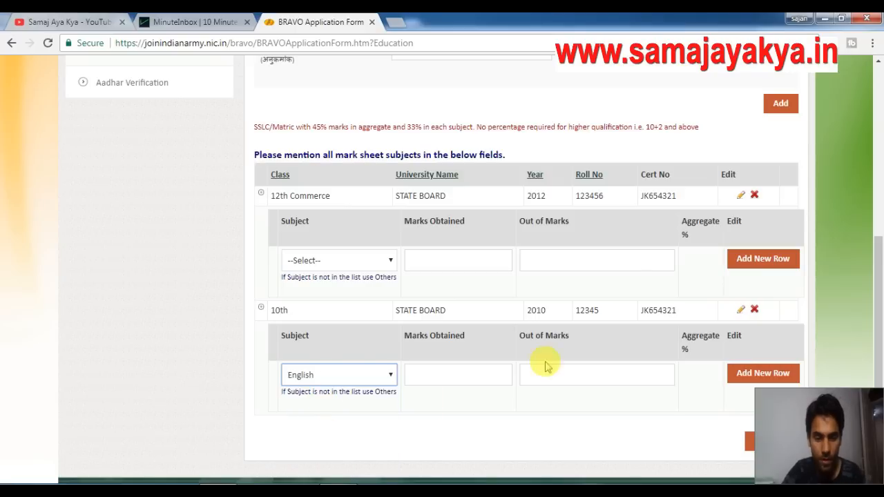
scroll(664, 290, "down", 2)
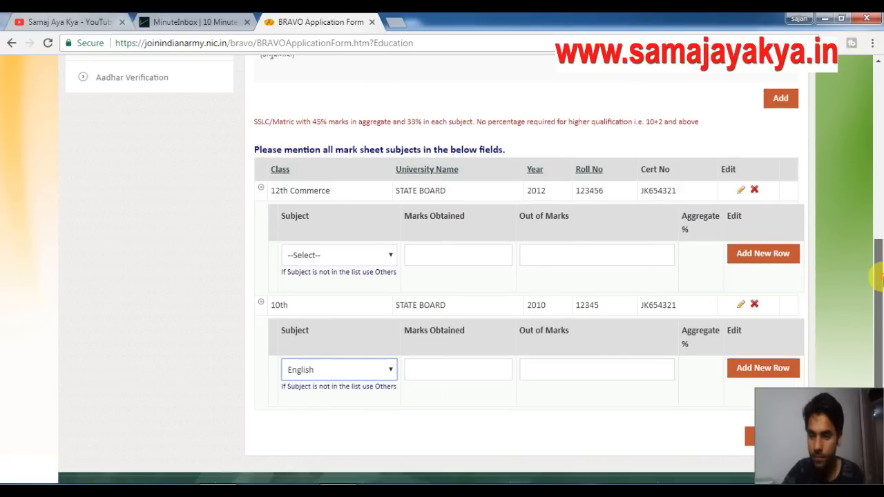
scroll(449, 296, "up", 3)
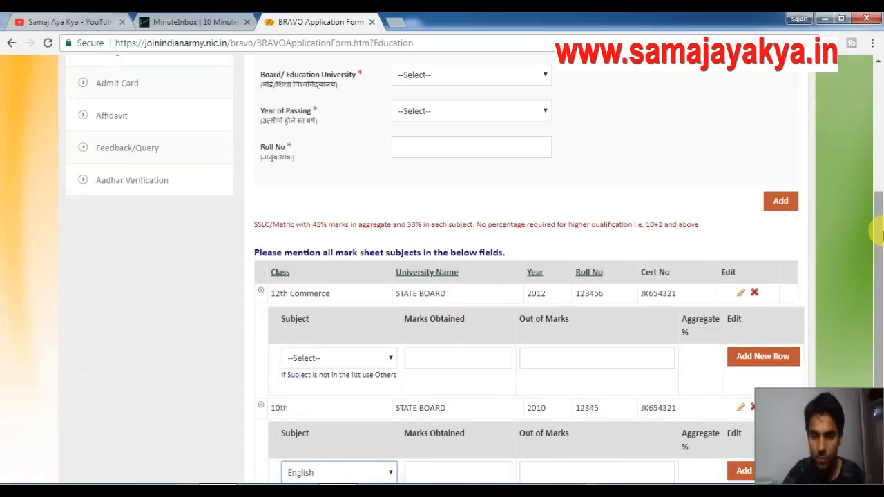
scroll(879, 225, "down", 3)
left_click(463, 293)
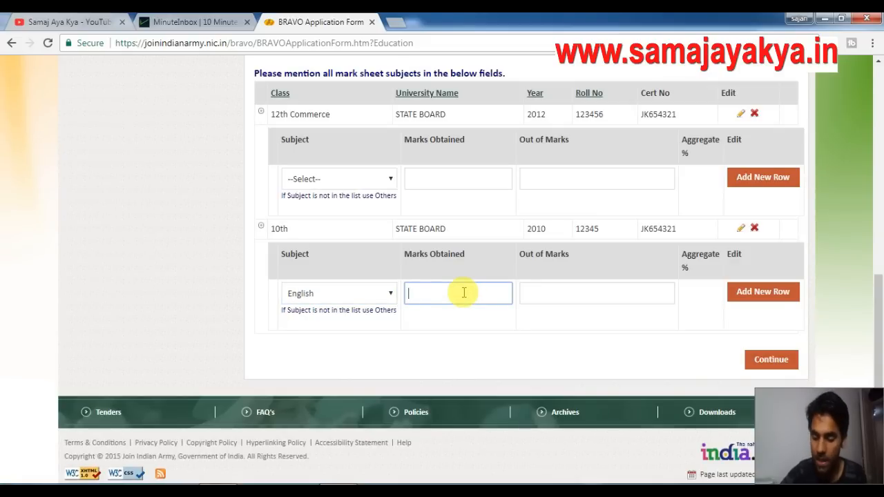
type("8")
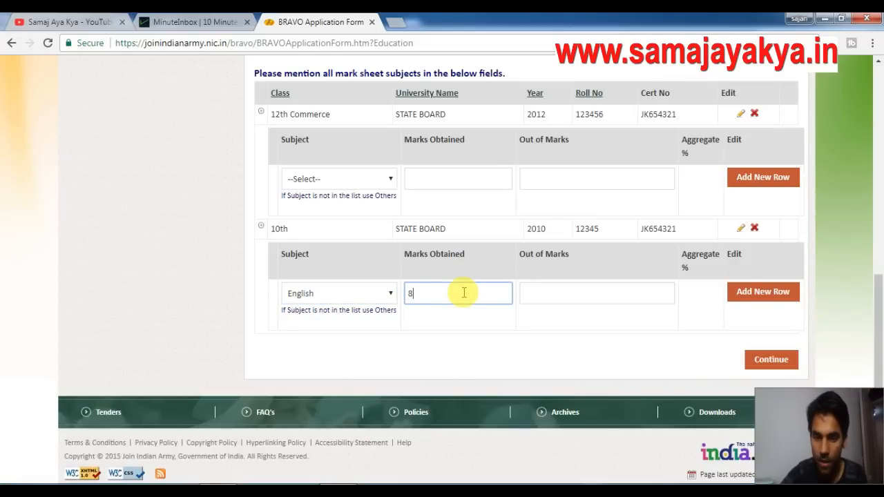
type("0")
left_click(553, 296)
type("100")
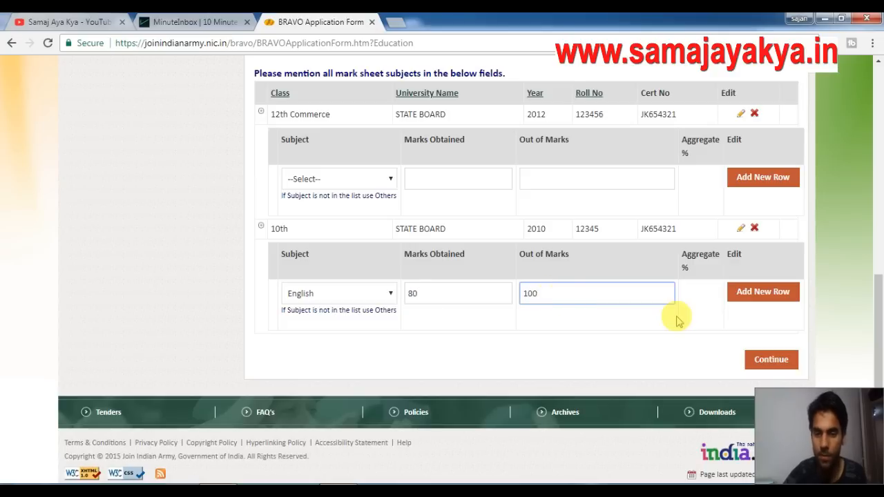
left_click(750, 302)
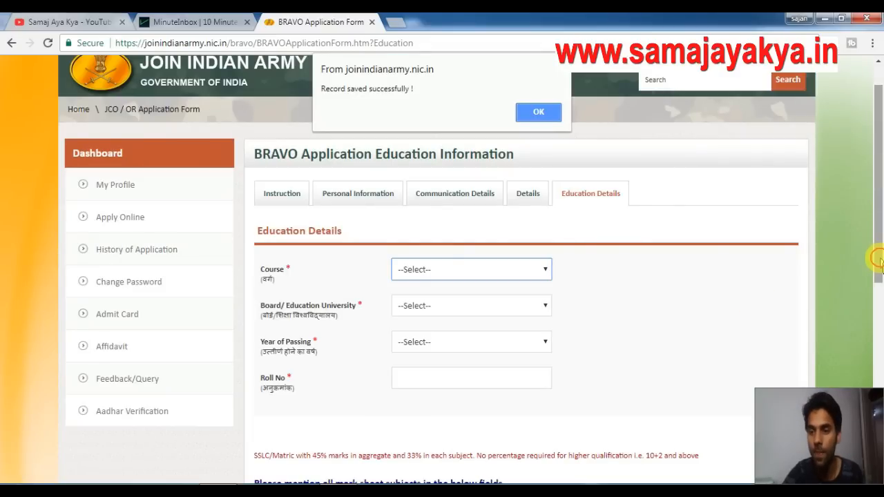
left_click(539, 112)
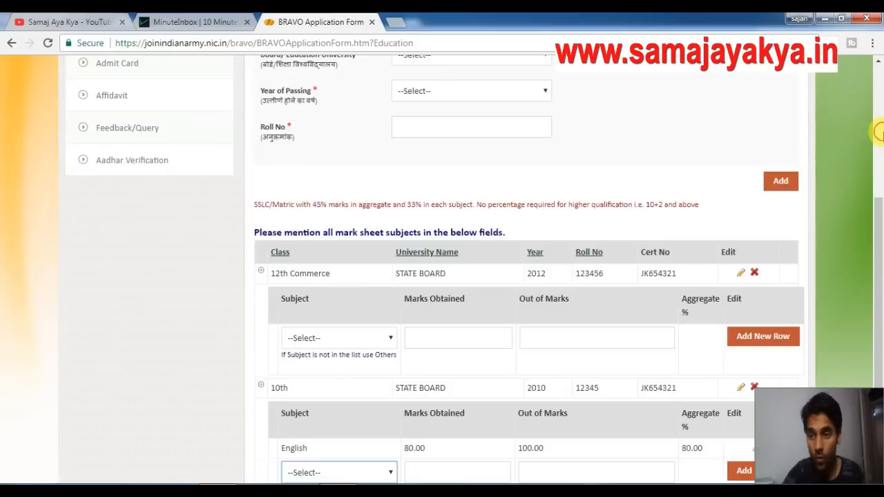
left_click_drag(881, 133, 881, 372)
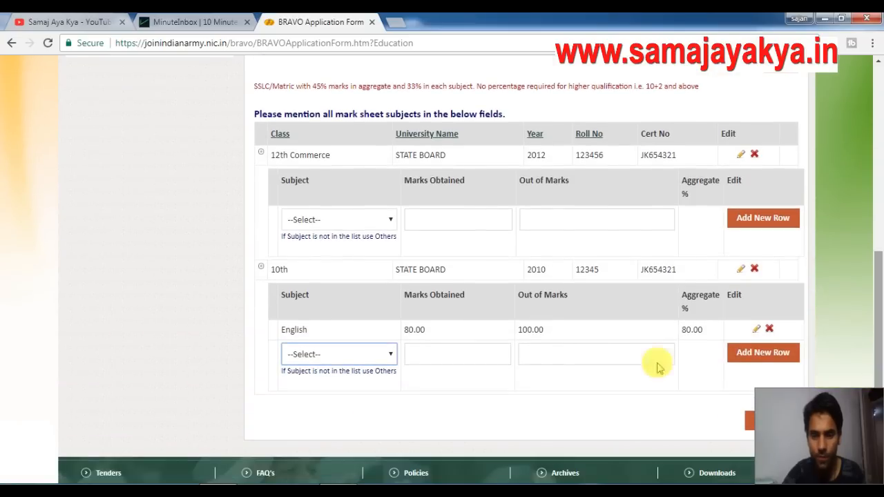
Add Hindi with 70 out of 100 marks to the 10th subject table.
left_click(337, 360)
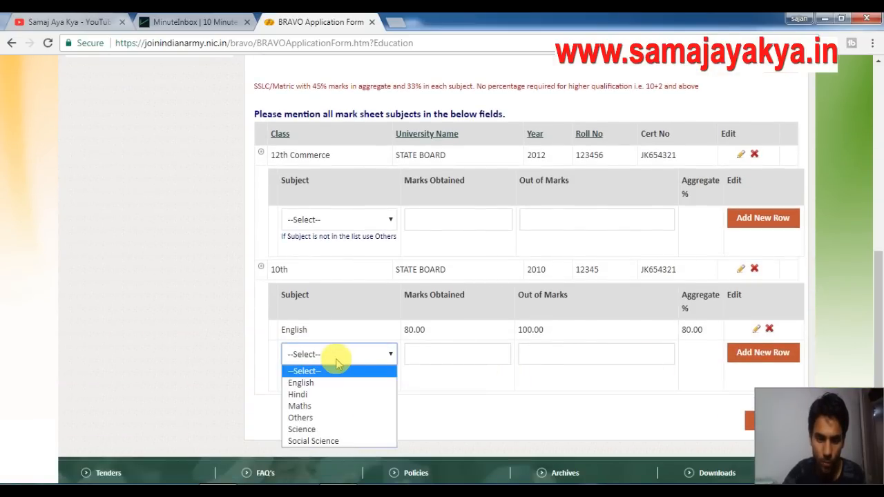
left_click(297, 393)
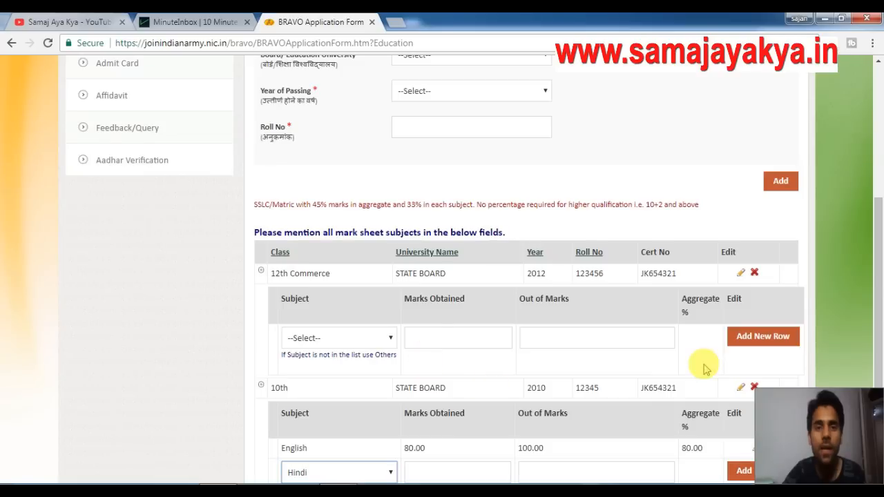
left_click_drag(880, 277, 568, 333)
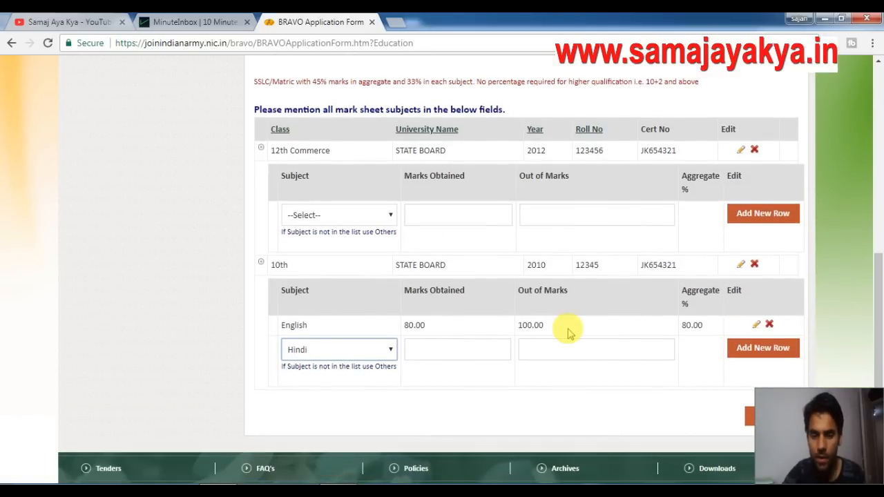
left_click(467, 351)
type("70")
left_click(558, 349)
type("100")
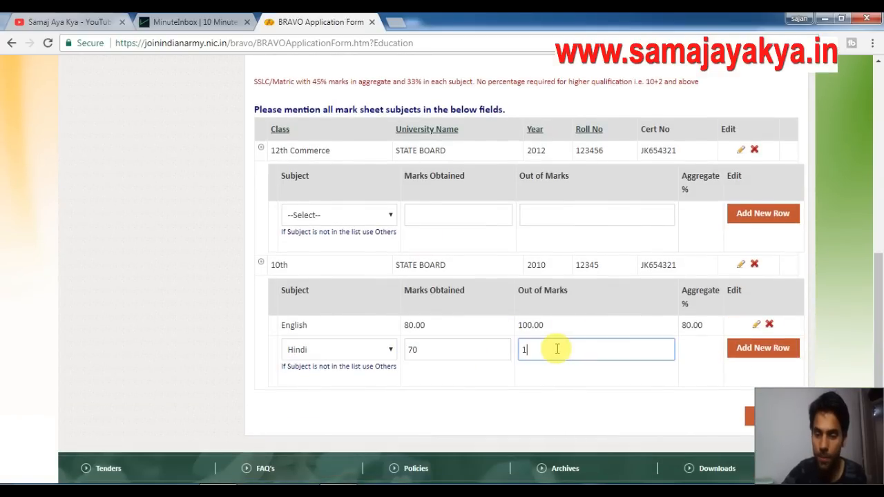
left_click(767, 349)
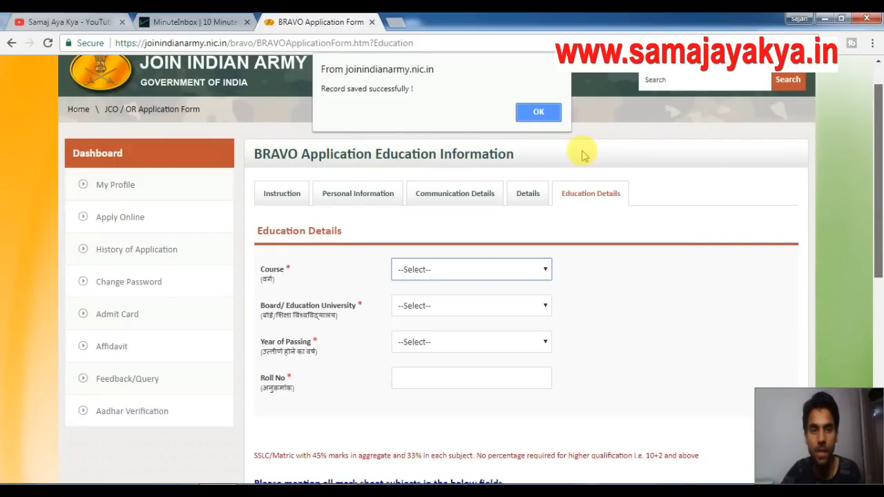
left_click(521, 111)
left_click_drag(880, 189, 880, 361)
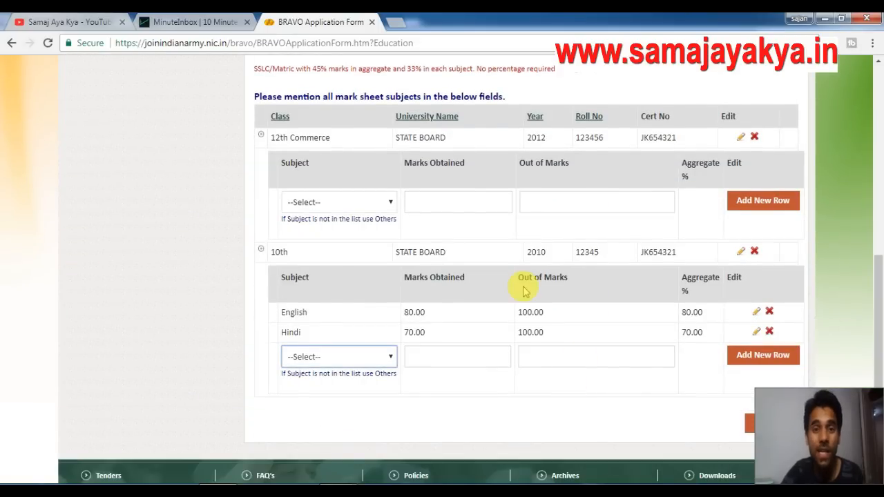
Add an Account row with 80 out of 100 marks to the 12th Commerce record.
left_click(355, 206)
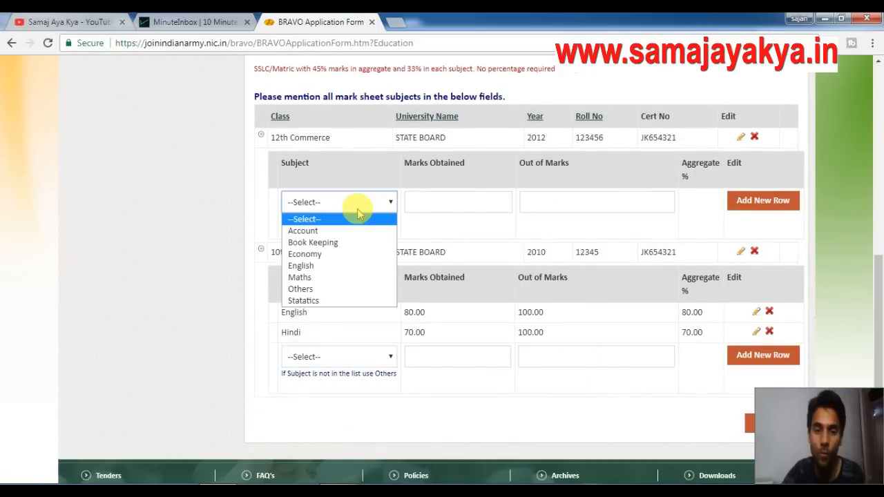
left_click(328, 233)
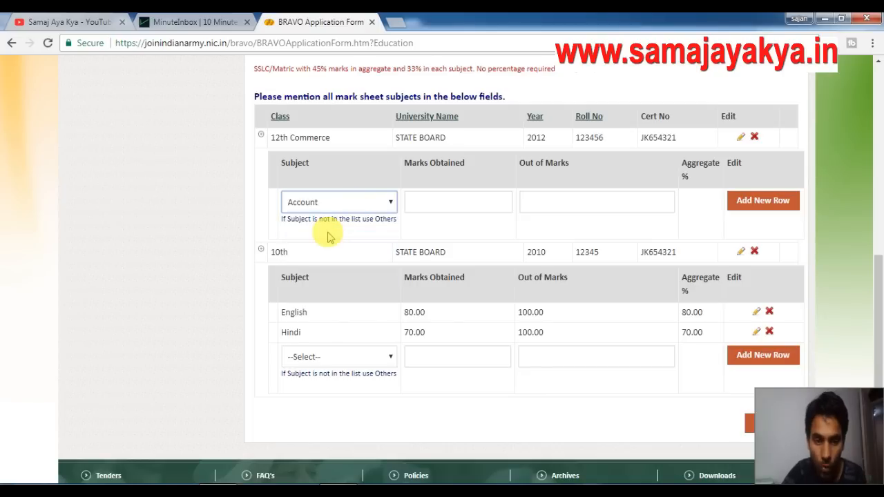
left_click(446, 202)
scroll(447, 201, "up", 2)
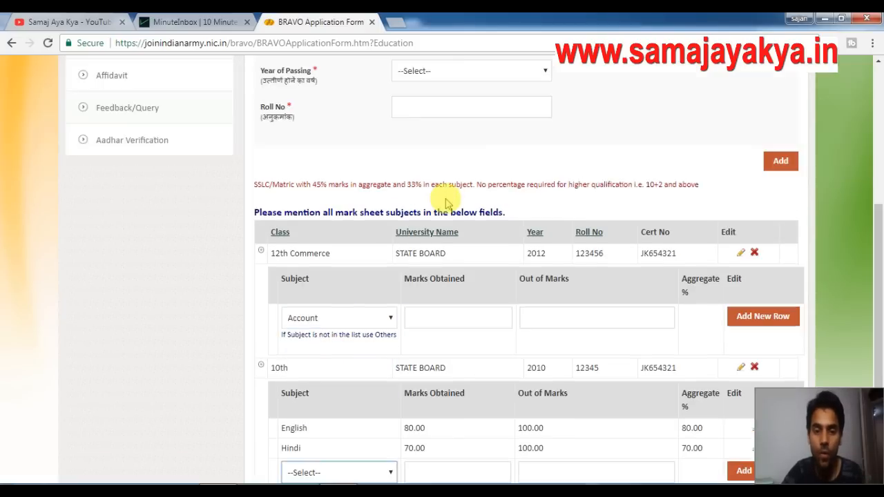
type("80")
left_click(543, 321)
type("100")
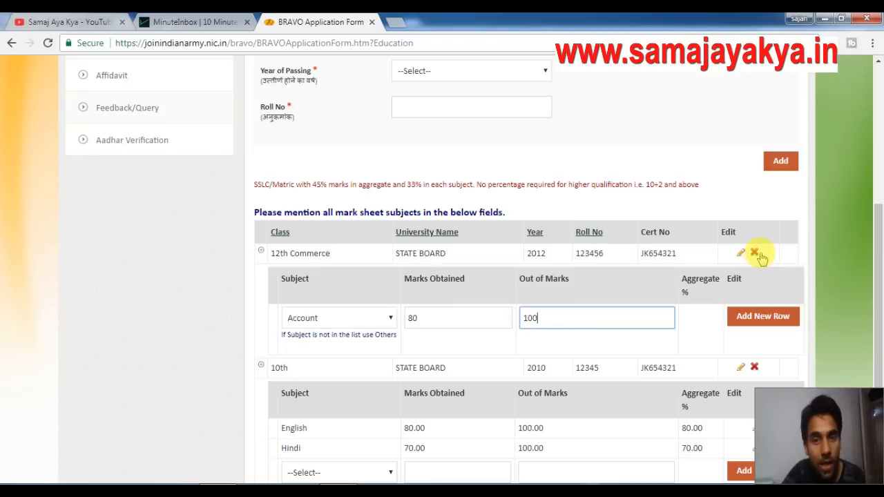
left_click(773, 321)
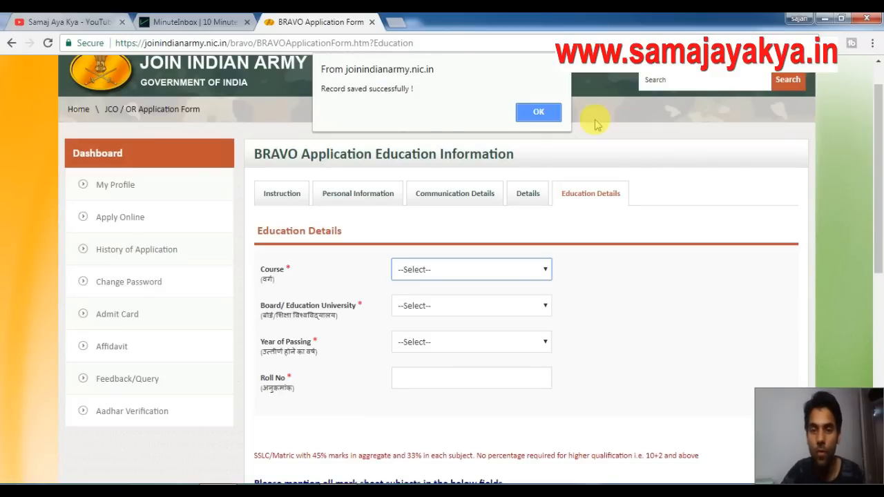
key("Return")
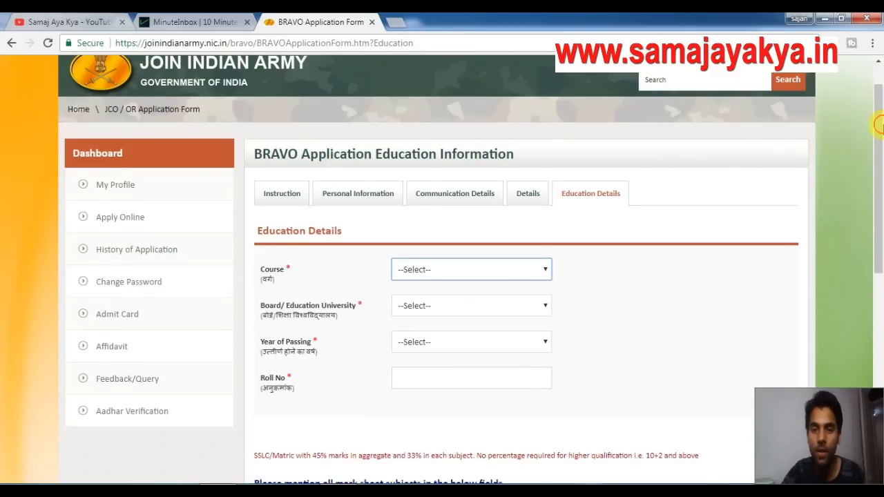
Scroll through the Education Details form to review the subject mark rows.
left_click_drag(879, 170, 879, 385)
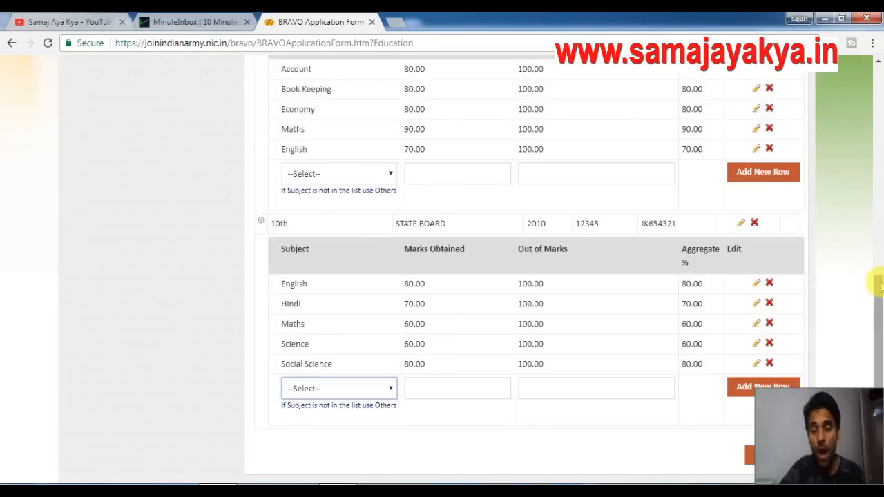
left_click_drag(878, 284, 879, 265)
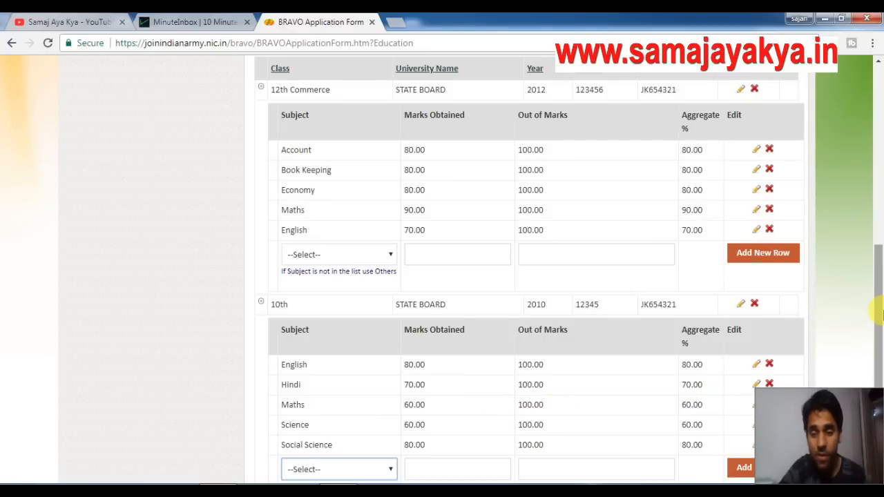
left_click_drag(883, 316, 883, 344)
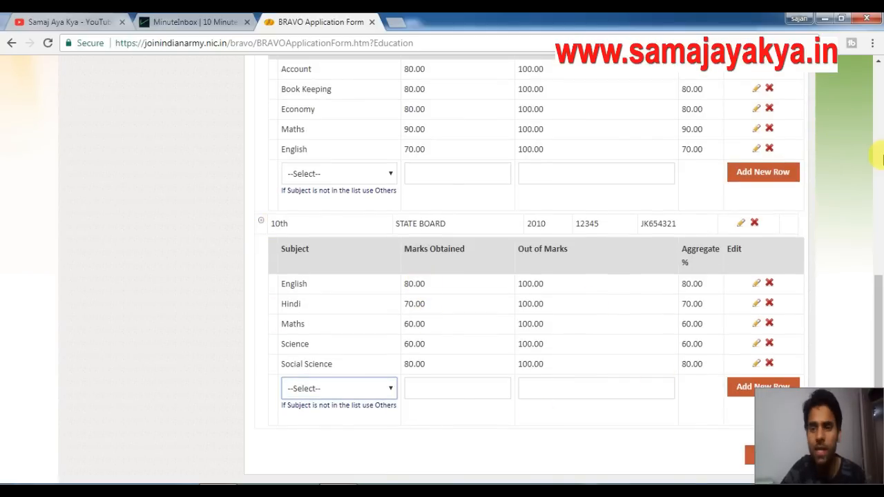
left_click_drag(880, 284, 880, 223)
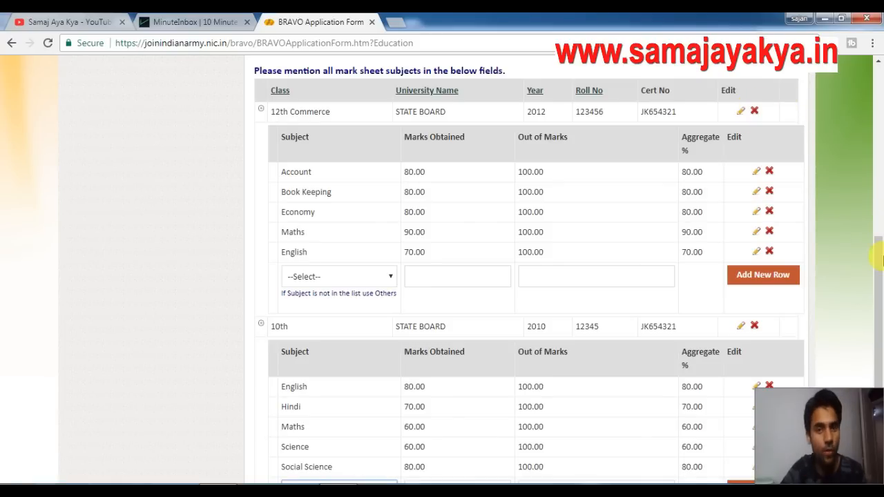
left_click_drag(879, 263, 880, 376)
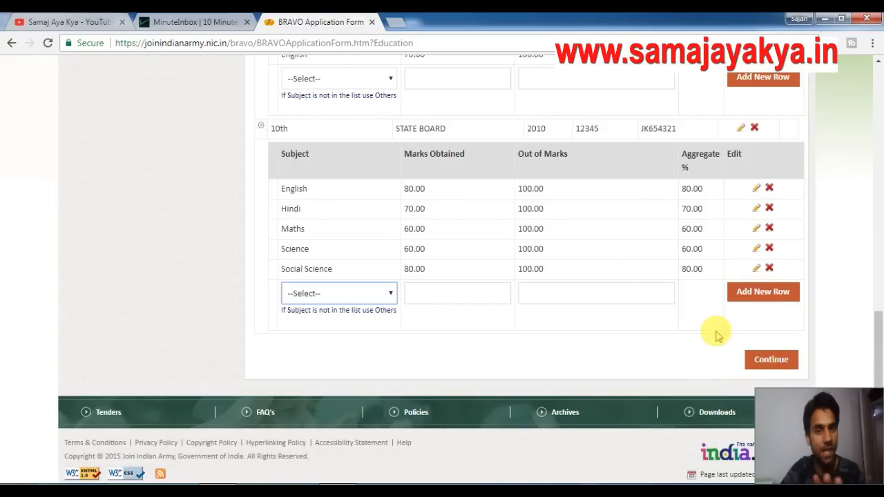
Continue from the completed Education Details to the eligibility page.
left_click(767, 361)
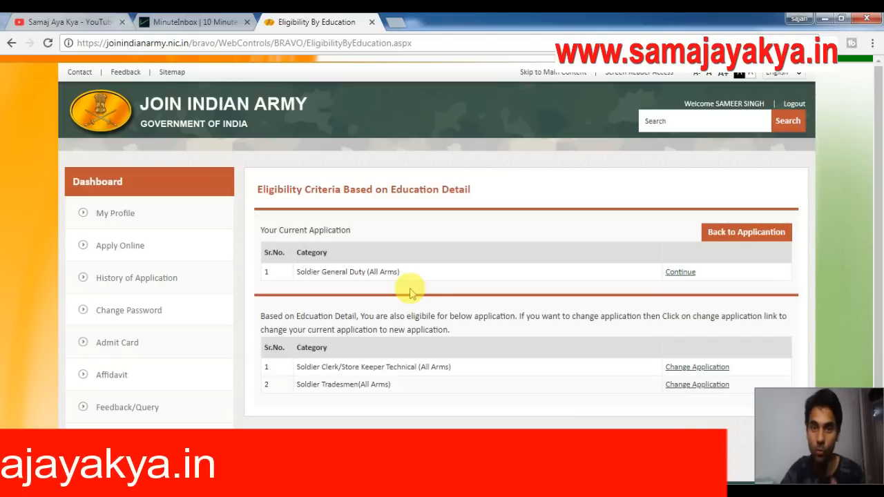
Submit the Soldier General Duty application and view it as Submitted in History of Application.
left_click(680, 274)
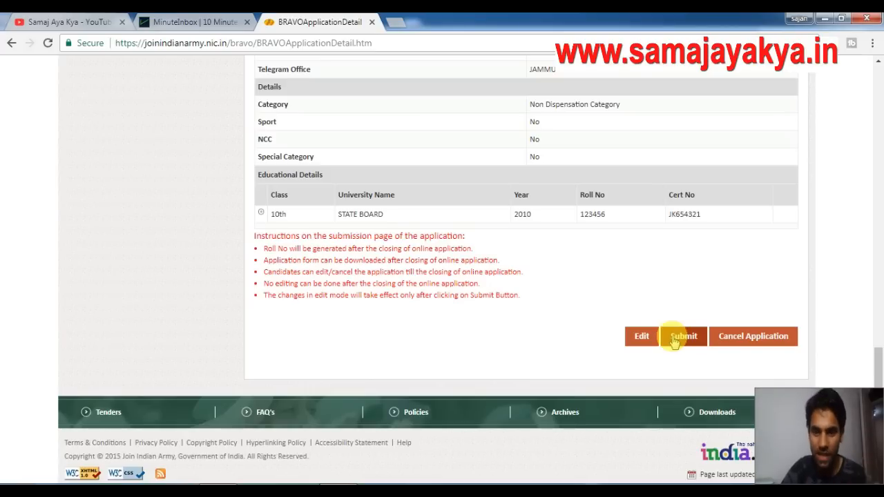
left_click(687, 343)
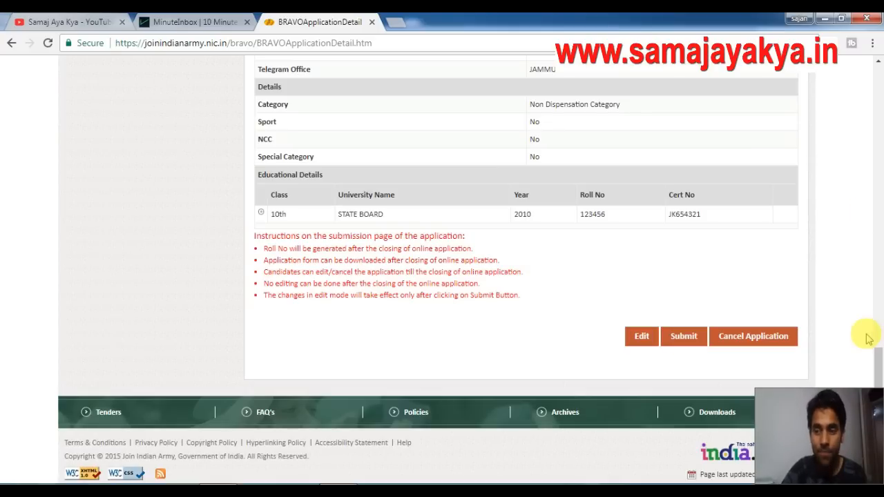
mouse_move(879, 357)
left_mouse_down()
mouse_move(881, 316)
mouse_move(883, 361)
left_mouse_up()
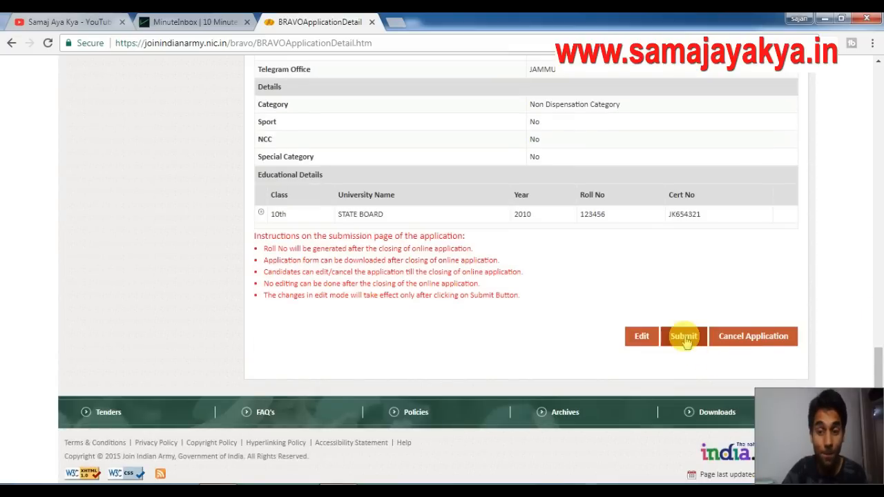
left_click(879, 243)
left_click_drag(880, 244, 879, 174)
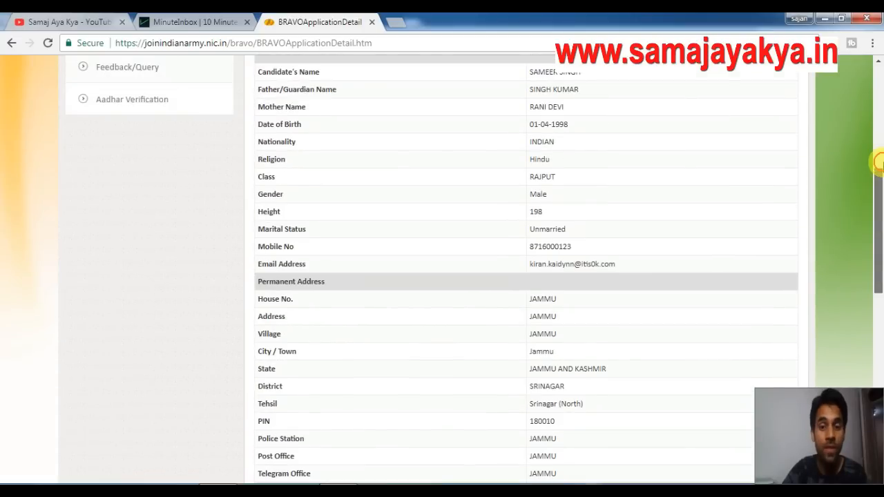
left_click_drag(879, 163, 879, 96)
left_click(124, 172)
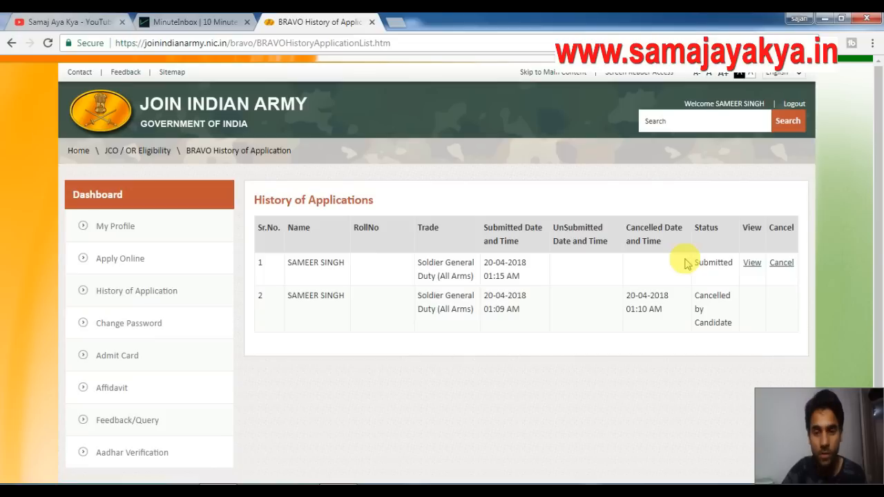
Check the empty Admit Card page, revisit History of Application, then go to YouTube.
left_click(118, 358)
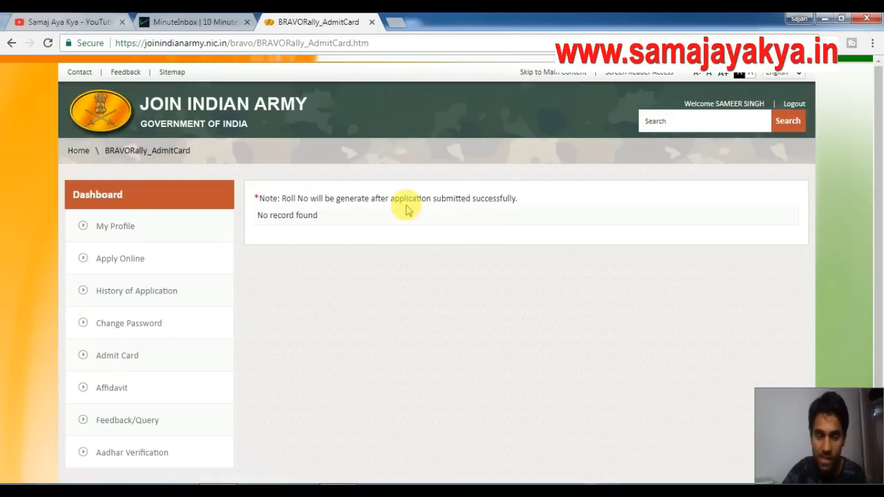
left_click(149, 297)
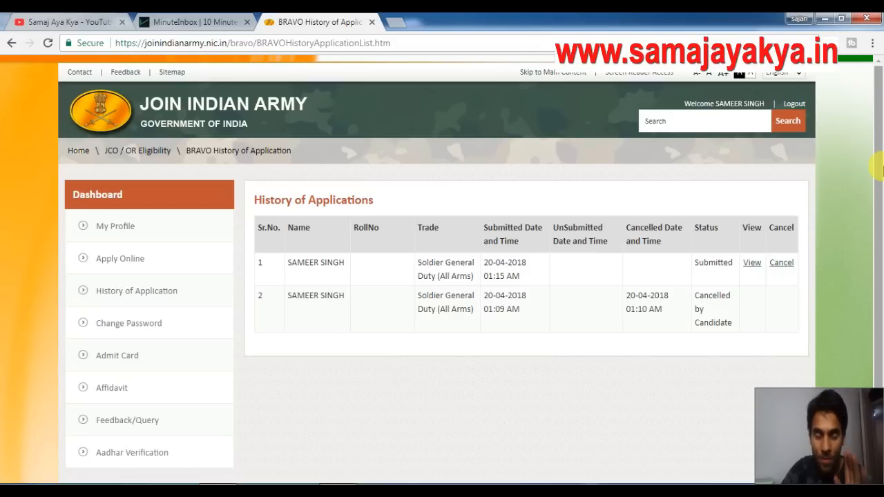
left_click(87, 17)
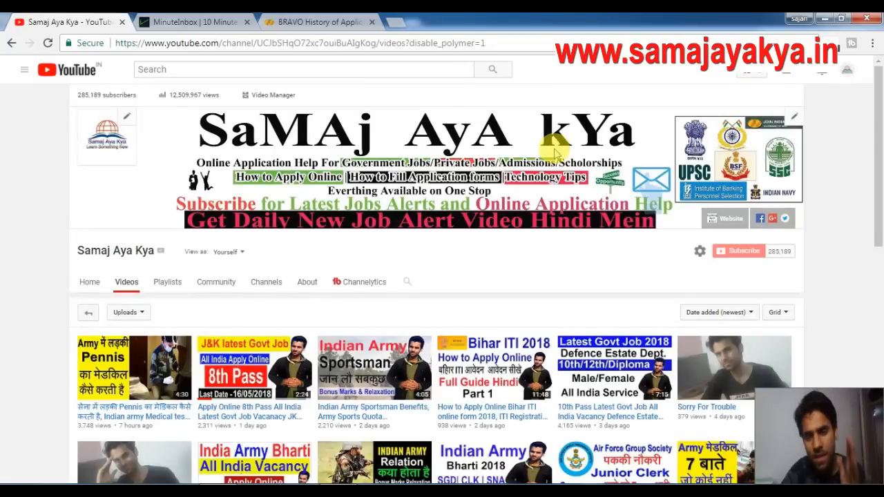